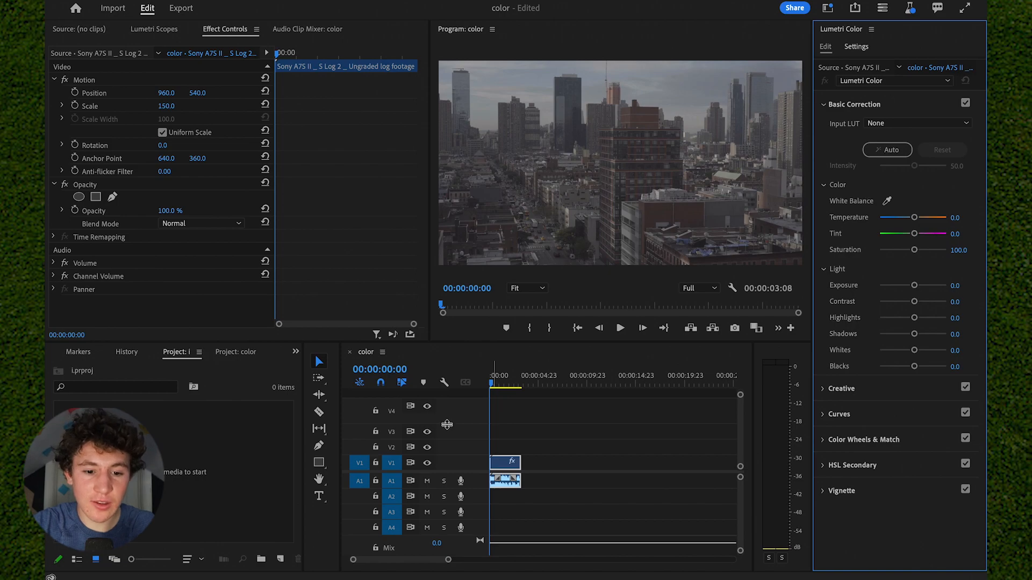
Step: Raise the skyline clip's exposure to 1.7 and lower its shadows to -57.4 in Basic Correction
{"action": "left_click", "coordinate": [495, 376]}
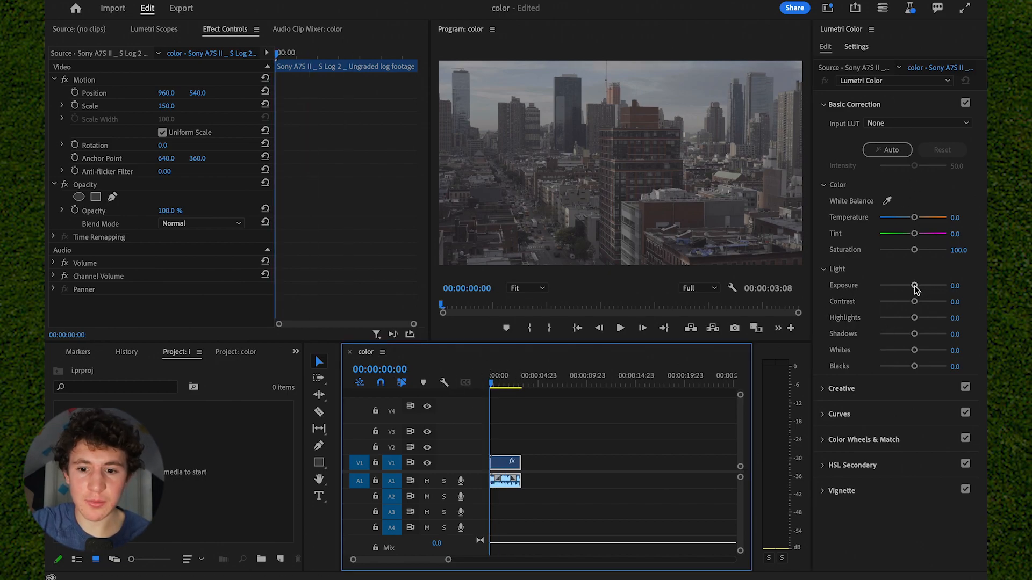
{"action": "left_click_drag", "start_coordinate": [914, 286], "coordinate": [921, 285]}
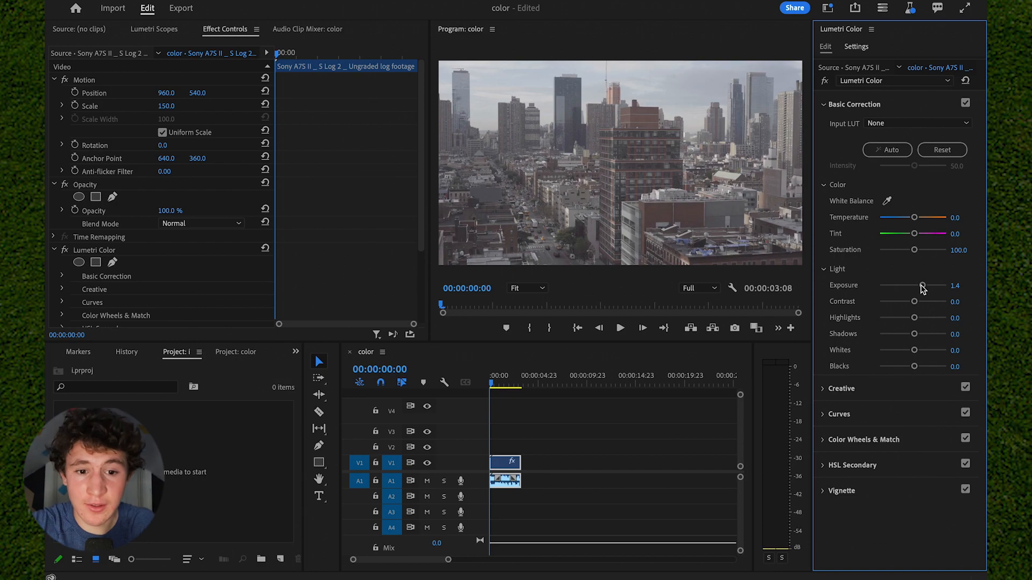
{"action": "left_click_drag", "start_coordinate": [922, 286], "coordinate": [924, 285]}
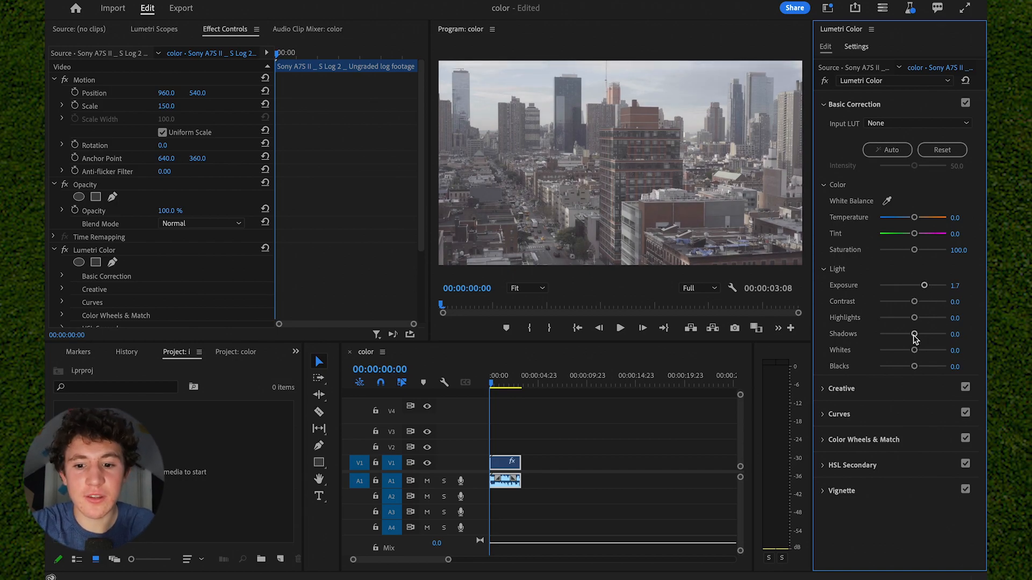
{"action": "left_click_drag", "start_coordinate": [914, 336], "coordinate": [900, 336]}
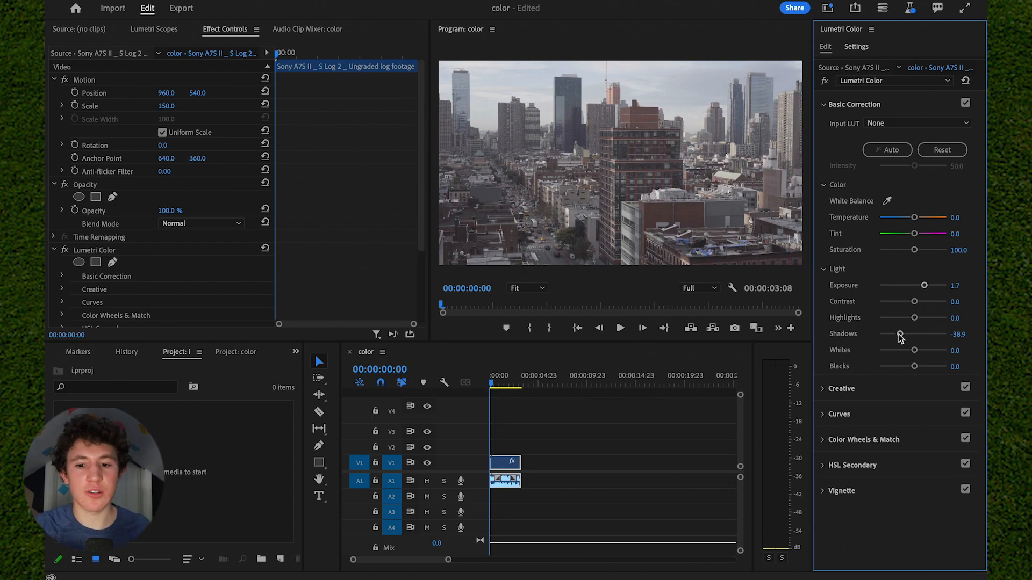
{"action": "left_click_drag", "start_coordinate": [900, 336], "coordinate": [894, 337]}
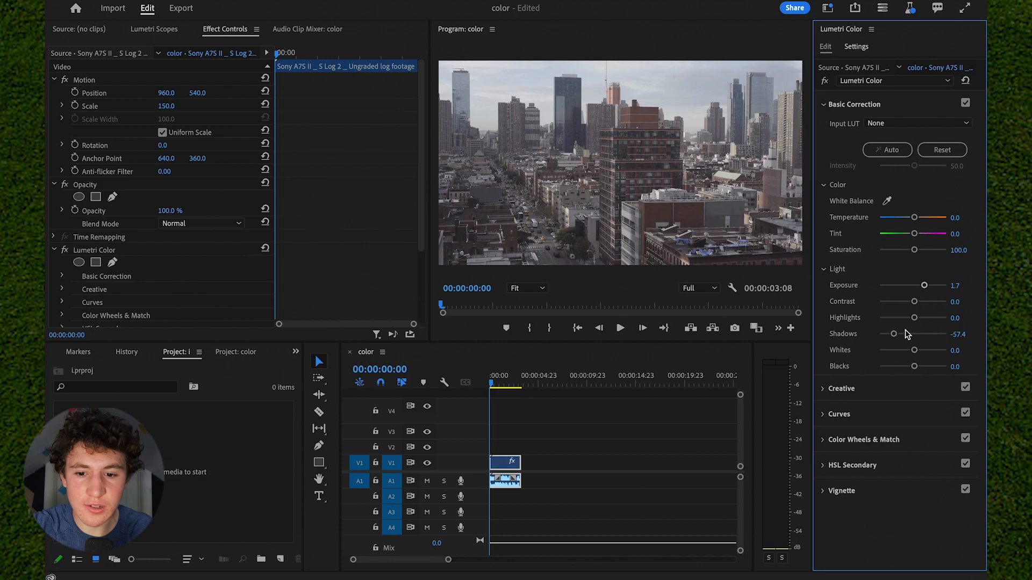
Step: Set the remaining light values: Highlights 50.0, Contrast 42.6, Whites -16.7 and Blacks -27.8
{"action": "left_click_drag", "start_coordinate": [914, 320], "coordinate": [930, 322]}
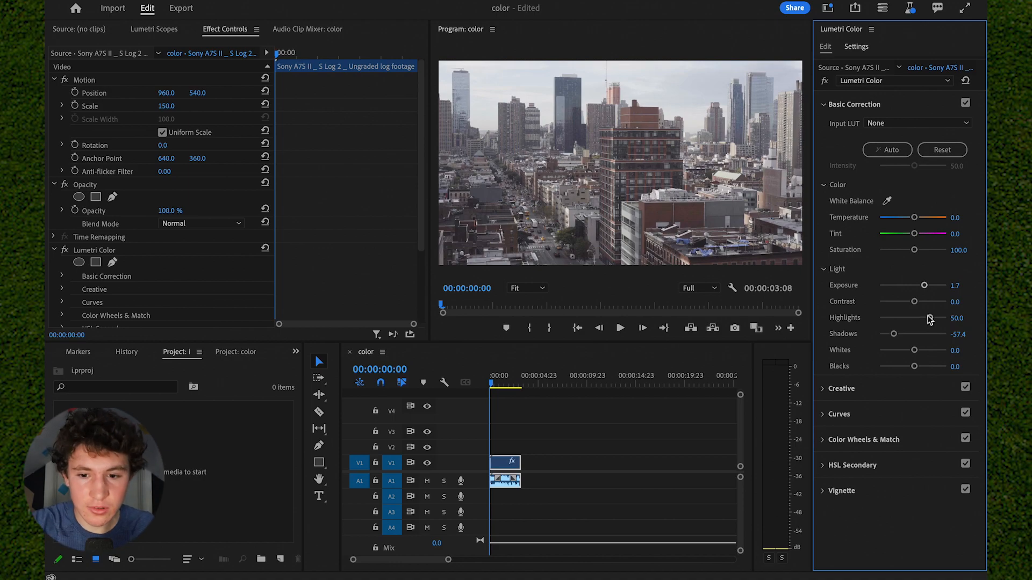
{"action": "left_click_drag", "start_coordinate": [914, 302], "coordinate": [927, 305]}
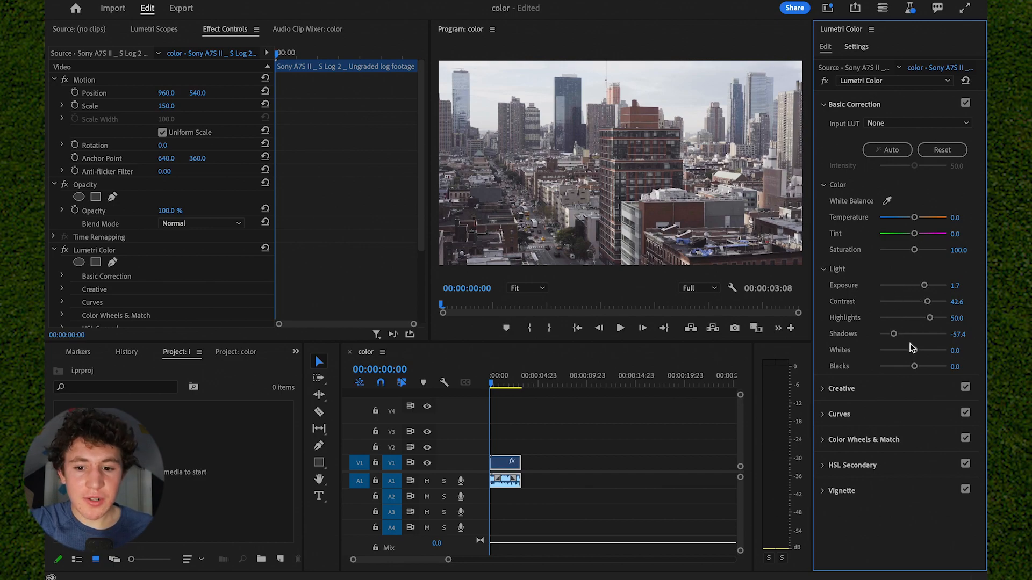
{"action": "left_click_drag", "start_coordinate": [914, 350], "coordinate": [899, 350]}
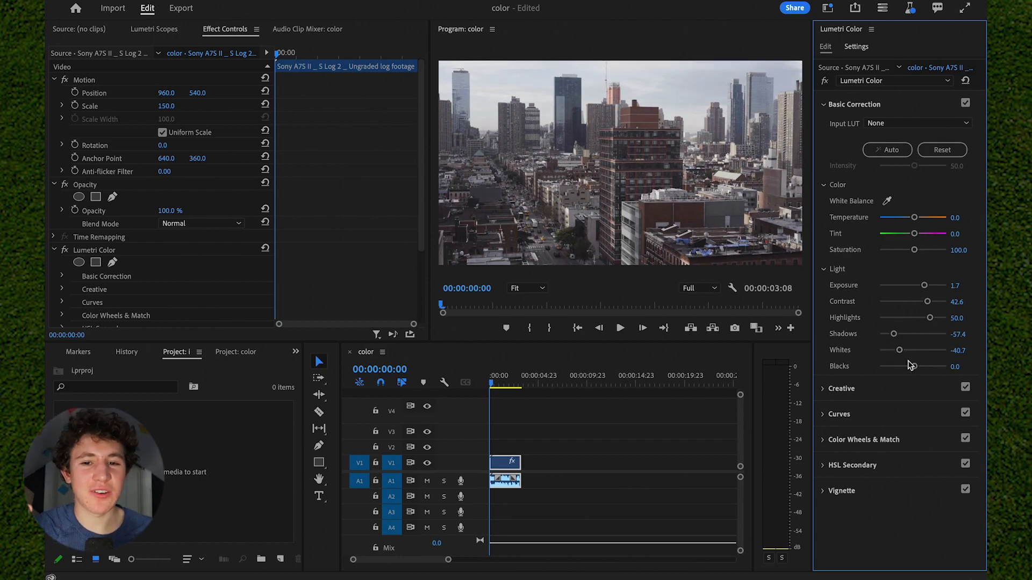
{"action": "left_click_drag", "start_coordinate": [910, 366], "coordinate": [907, 351]}
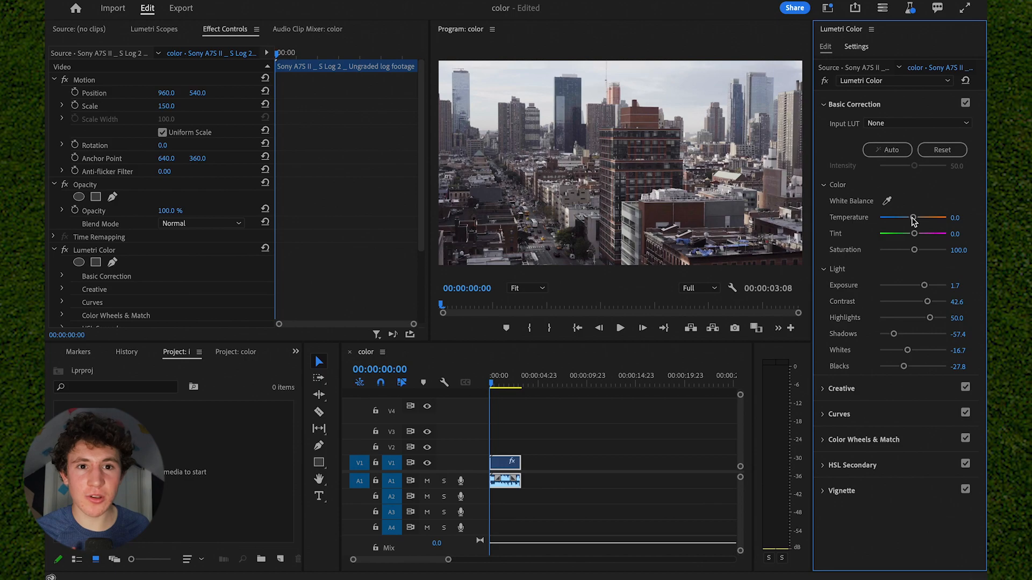
Step: Cool the clip's temperature to -11.1 and increase its saturation to 120.4
{"action": "left_click_drag", "start_coordinate": [912, 218], "coordinate": [907, 220]}
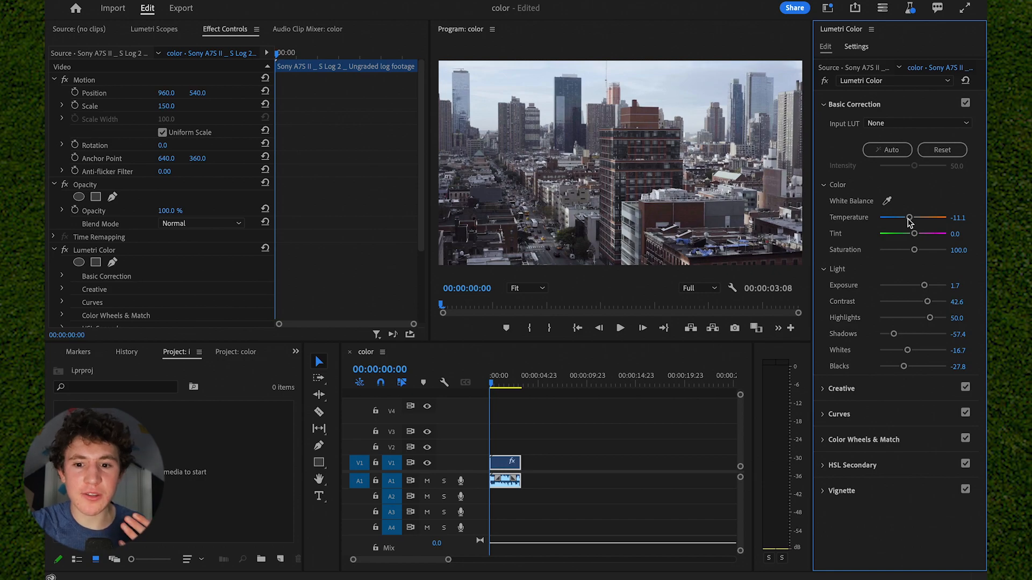
{"action": "mouse_move", "coordinate": [914, 250]}
{"action": "left_mouse_down"}
{"action": "mouse_move", "coordinate": [963, 253]}
{"action": "mouse_move", "coordinate": [919, 255]}
{"action": "left_mouse_up"}
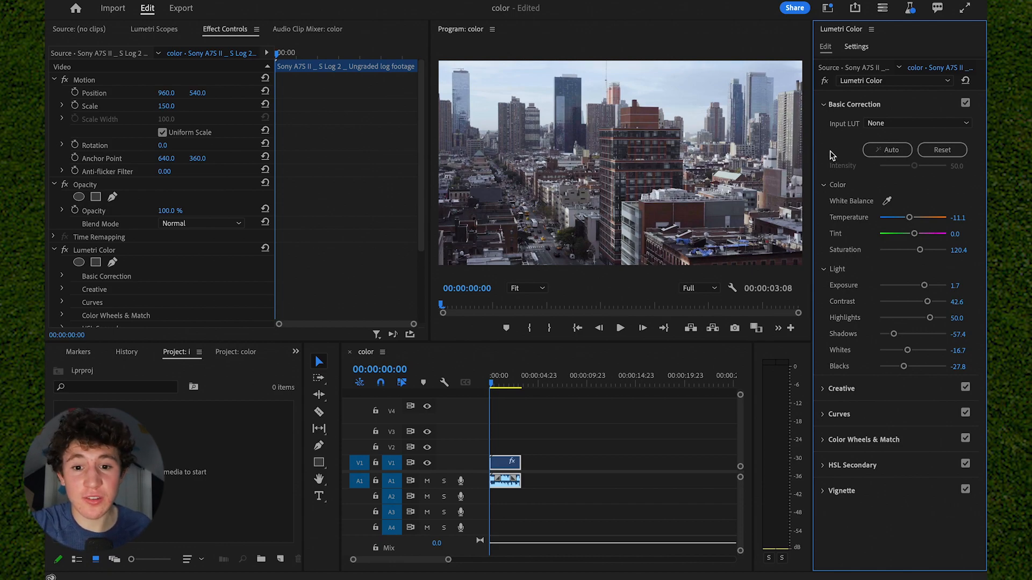
Step: Switch the Lumetri Color effect off and on twice to compare the graded clip with the original footage
{"action": "left_click", "coordinate": [825, 81]}
{"action": "left_click", "coordinate": [825, 81]}
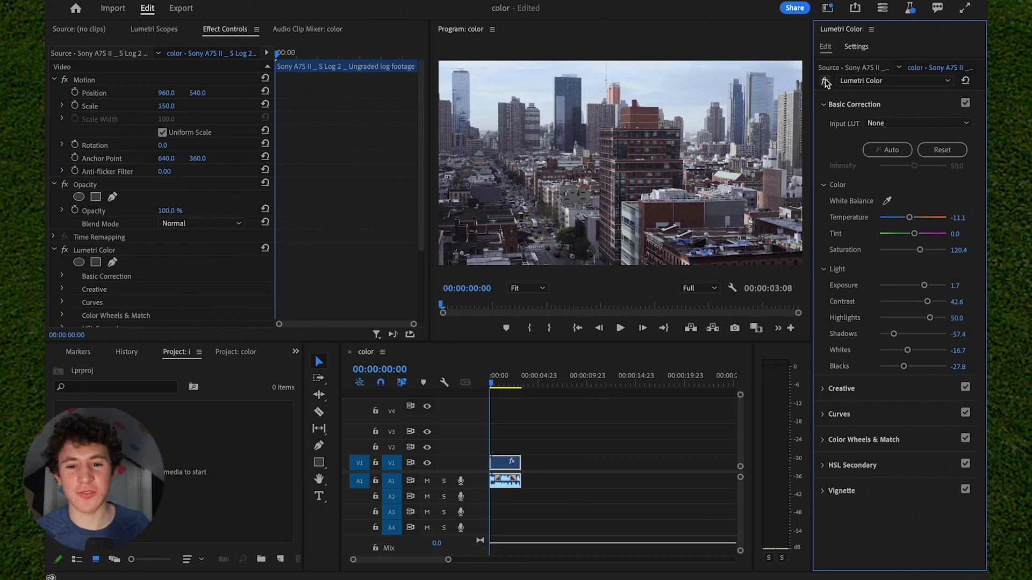
{"action": "left_click", "coordinate": [826, 83]}
{"action": "left_click", "coordinate": [826, 83]}
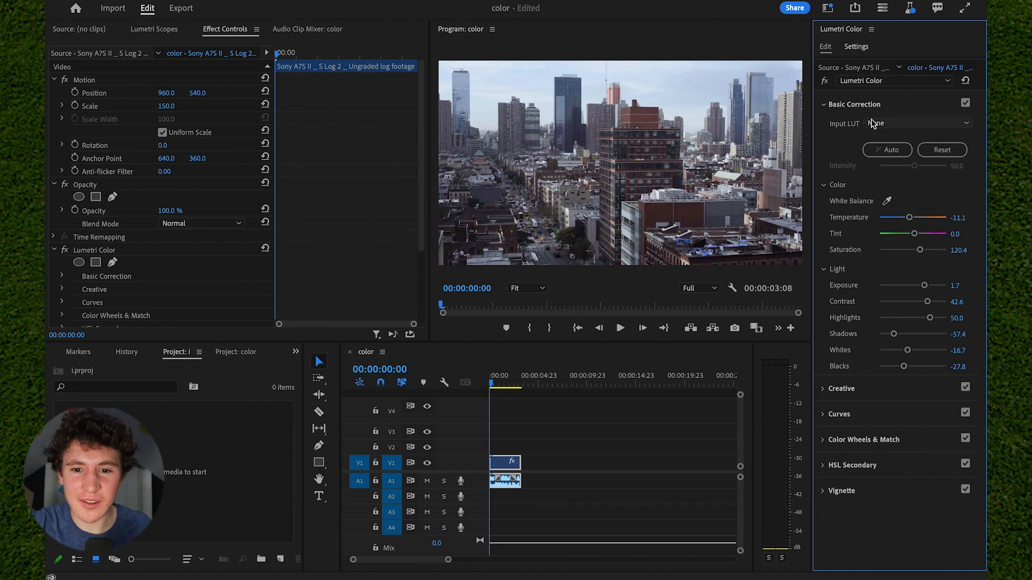
Step: Set the Creative intensity to 200.0 and Faded Film to 50.9
{"action": "left_click", "coordinate": [882, 106]}
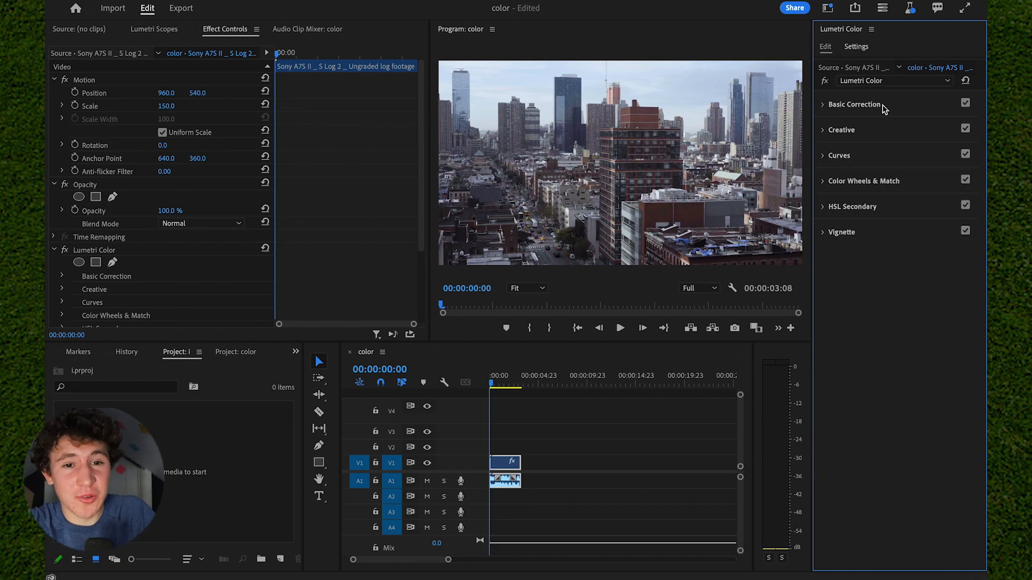
{"action": "left_click", "coordinate": [876, 138]}
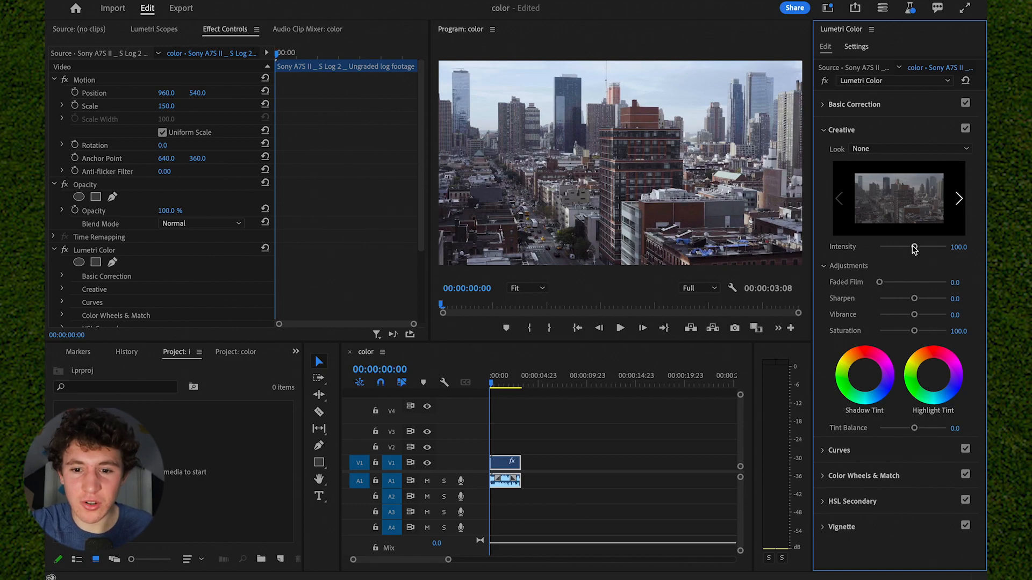
{"action": "left_click_drag", "start_coordinate": [914, 248], "coordinate": [954, 262]}
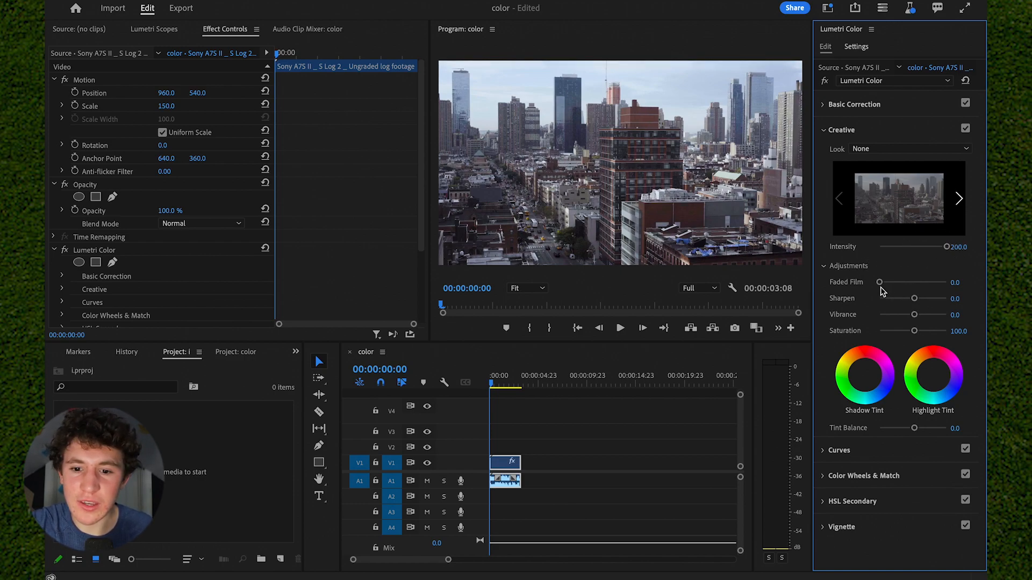
{"action": "left_click_drag", "start_coordinate": [879, 283], "coordinate": [906, 283]}
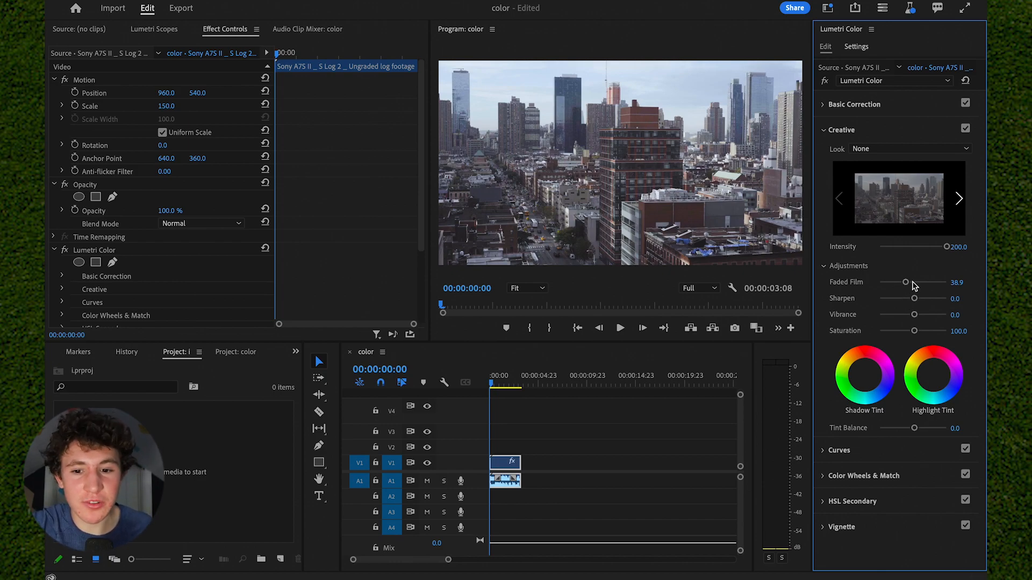
{"action": "double_click", "coordinate": [914, 284]}
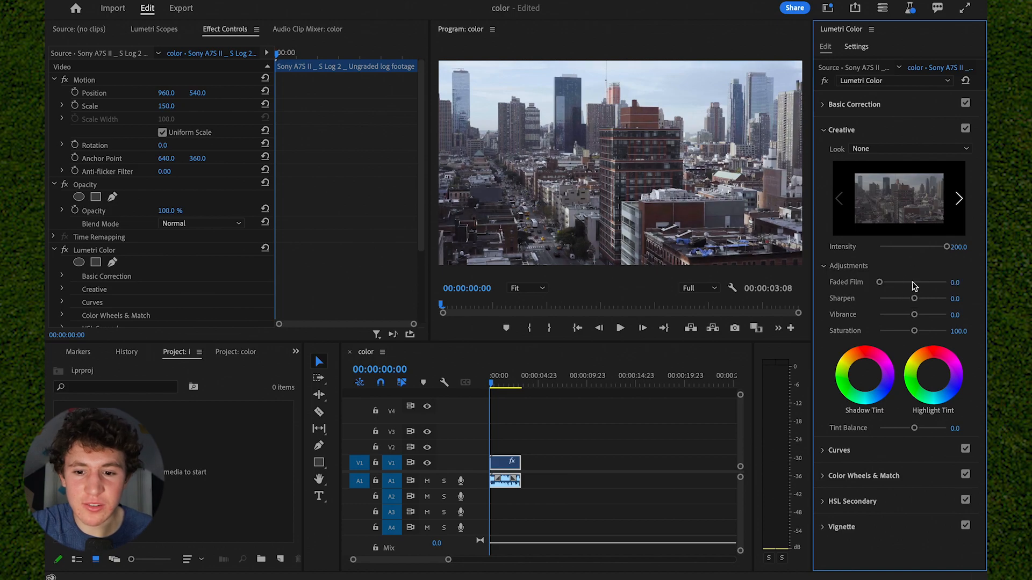
{"action": "left_click", "coordinate": [914, 284]}
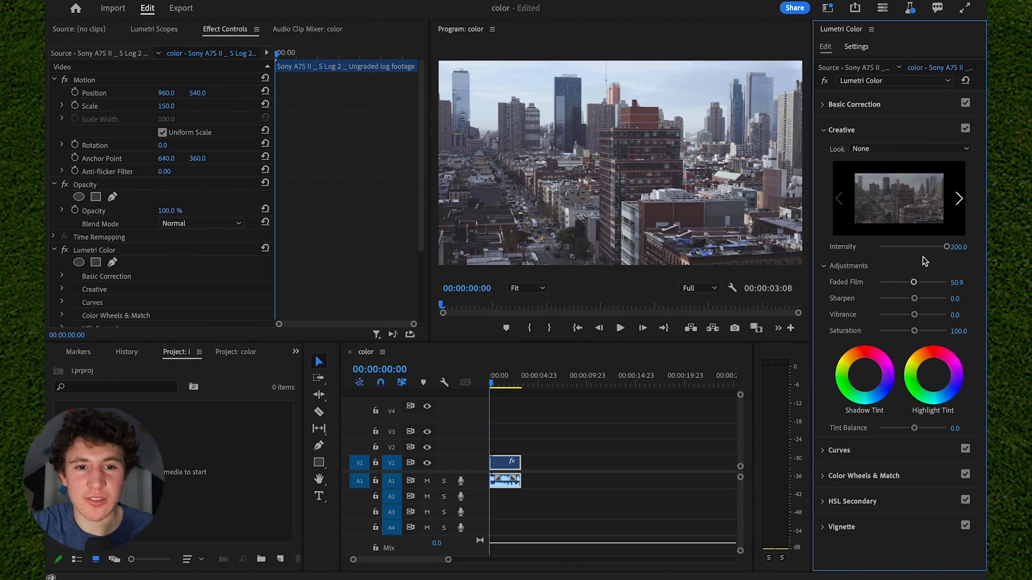
{"action": "left_click", "coordinate": [905, 131]}
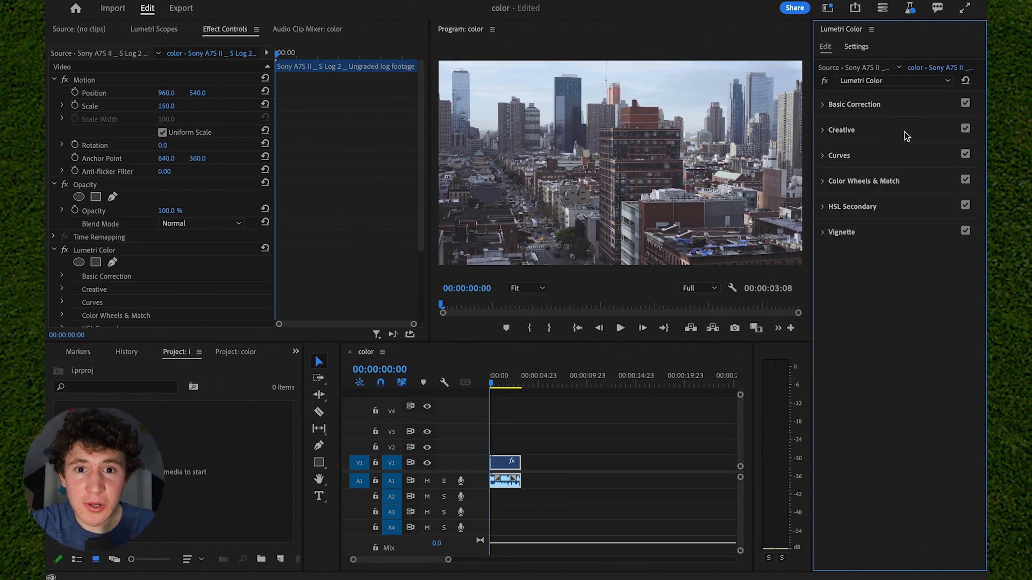
Step: Add shadow, midtone and highlight points to the white RGB curve, slightly raising the midtones and lowering the highlights
{"action": "left_click", "coordinate": [895, 160]}
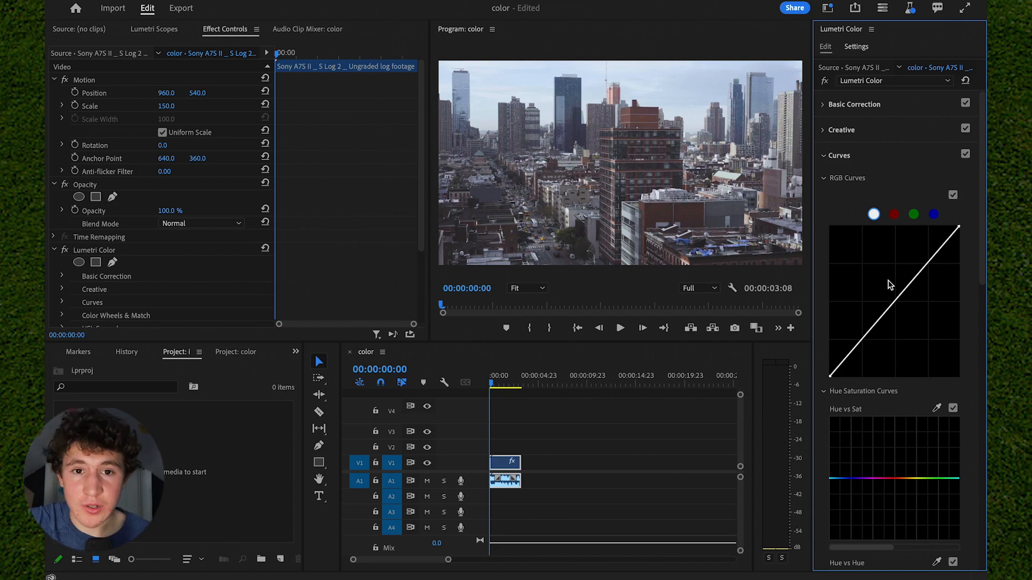
{"action": "left_click", "coordinate": [928, 263]}
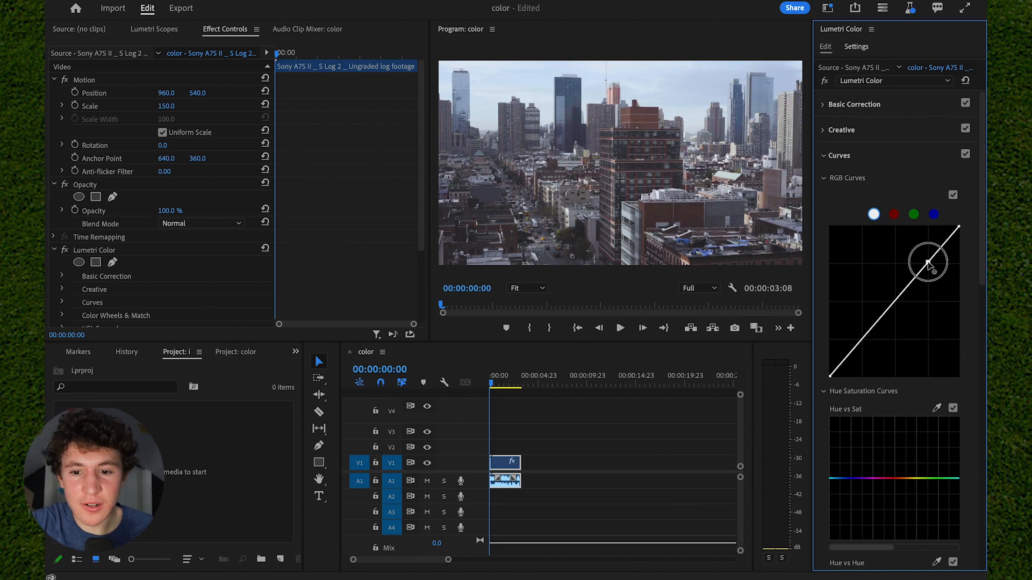
{"action": "left_click", "coordinate": [895, 303]}
{"action": "left_click", "coordinate": [860, 344]}
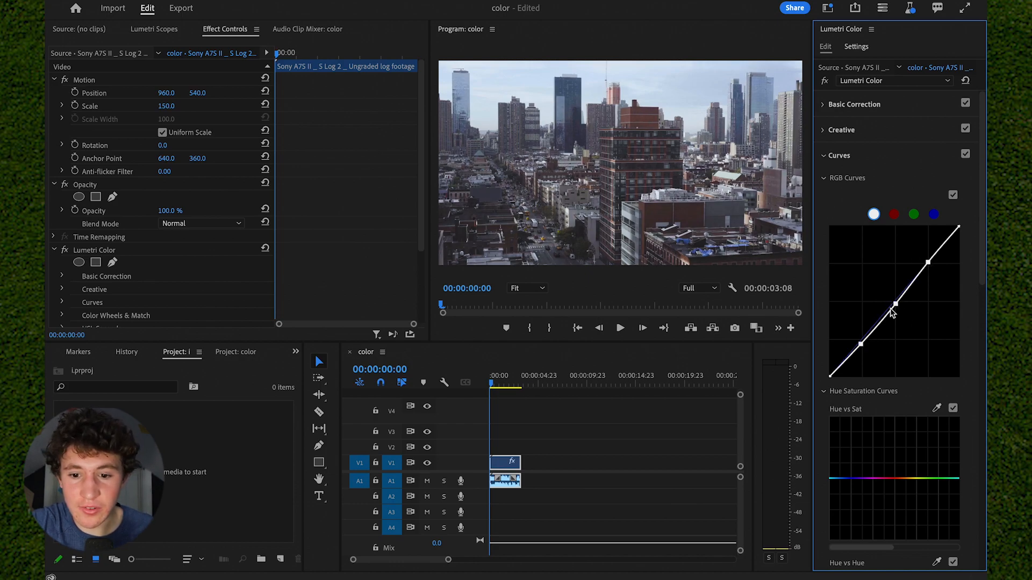
{"action": "mouse_move", "coordinate": [895, 304]}
{"action": "left_mouse_down"}
{"action": "mouse_move", "coordinate": [891, 296]}
{"action": "mouse_move", "coordinate": [912, 304]}
{"action": "mouse_move", "coordinate": [892, 297]}
{"action": "mouse_move", "coordinate": [908, 299]}
{"action": "mouse_move", "coordinate": [901, 304]}
{"action": "left_mouse_up"}
{"action": "mouse_move", "coordinate": [928, 263]}
{"action": "left_mouse_down"}
{"action": "mouse_move", "coordinate": [953, 270]}
{"action": "mouse_move", "coordinate": [942, 269]}
{"action": "mouse_move", "coordinate": [942, 299]}
{"action": "mouse_move", "coordinate": [928, 271]}
{"action": "left_mouse_up"}
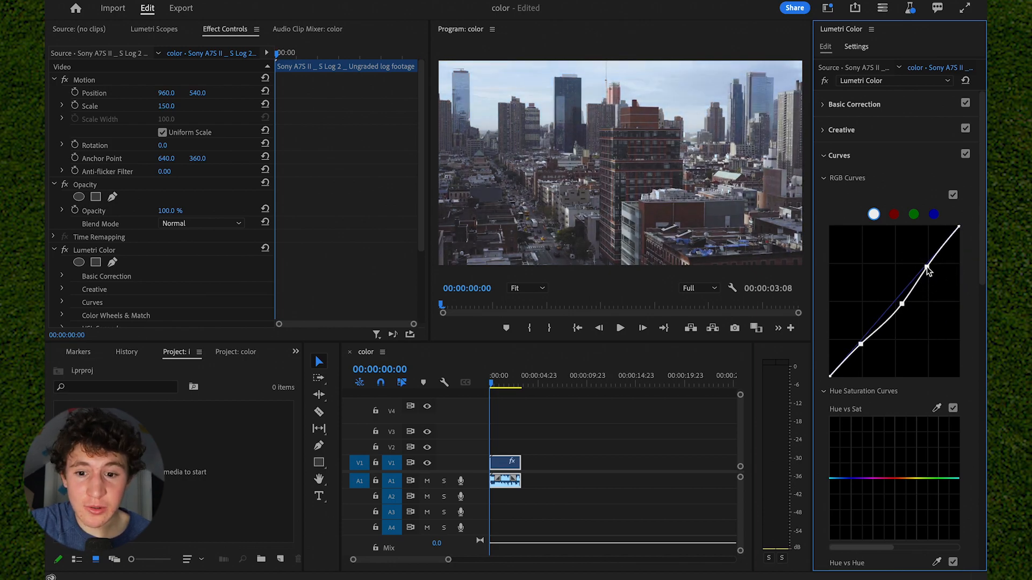
{"action": "left_click_drag", "start_coordinate": [901, 304], "coordinate": [893, 303]}
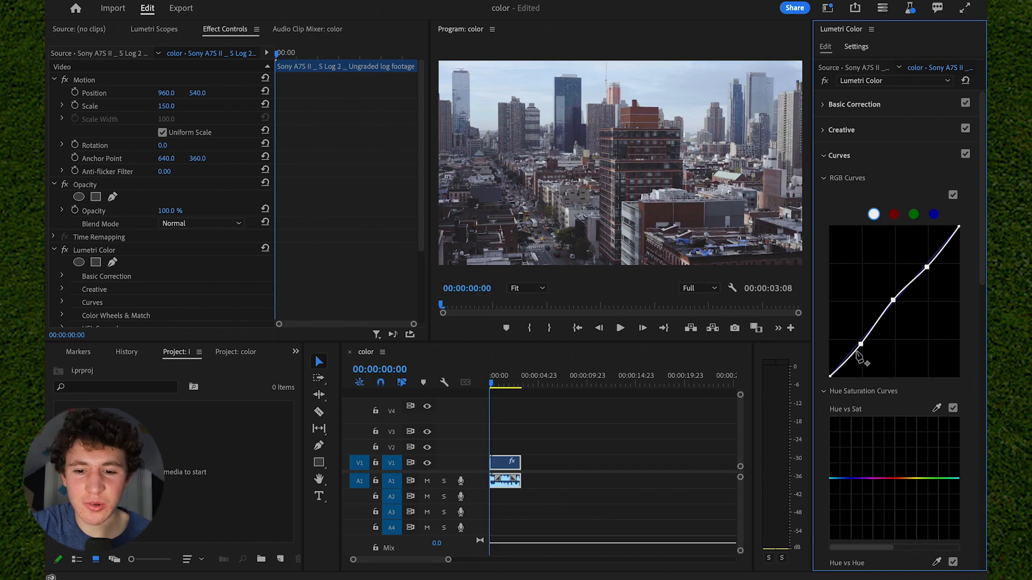
{"action": "left_click_drag", "start_coordinate": [860, 345], "coordinate": [860, 344]}
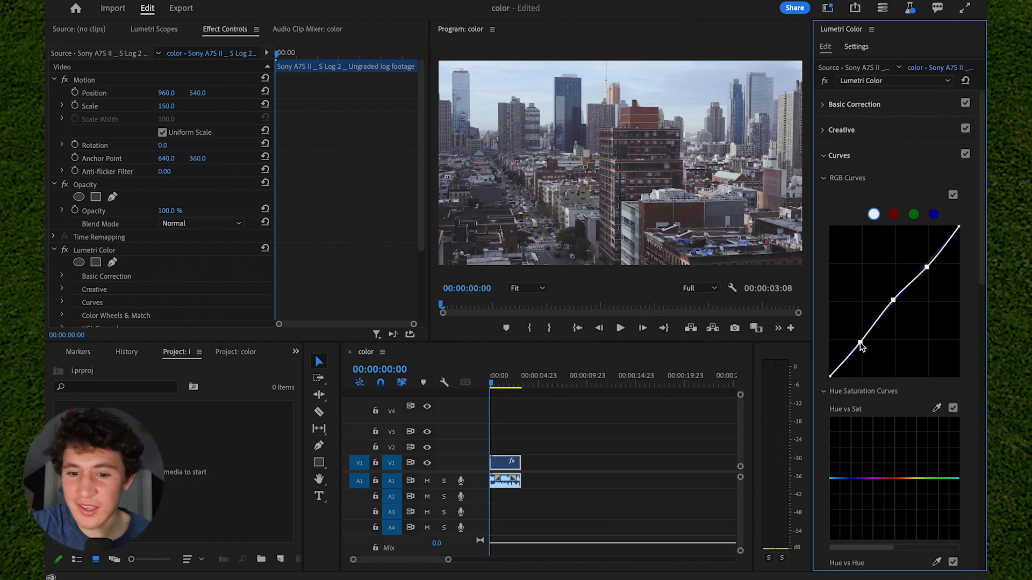
Step: Look through the red, green and blue channel curves and the Color Wheels & Match controls
{"action": "left_click", "coordinate": [893, 215]}
{"action": "left_click", "coordinate": [913, 215]}
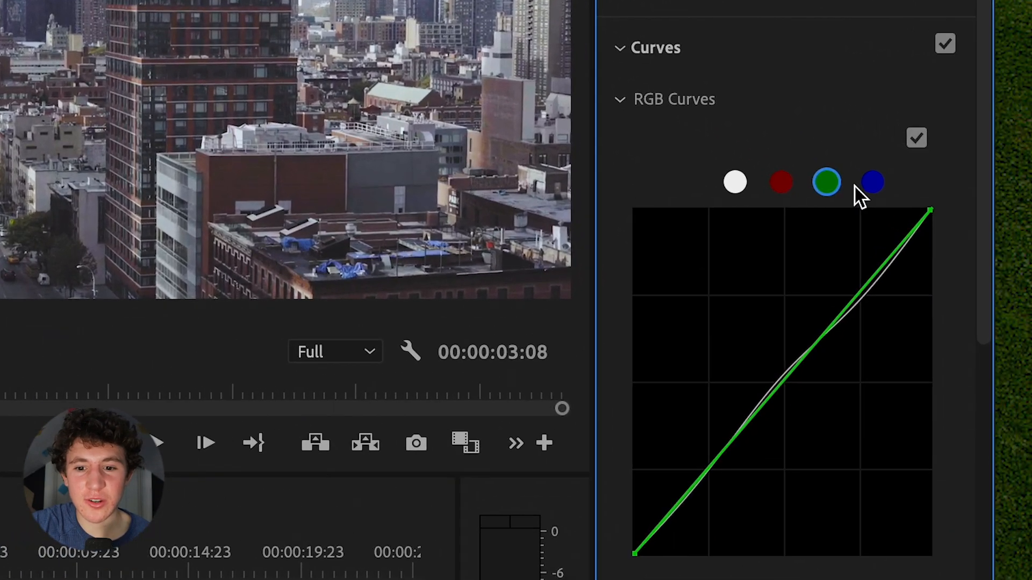
{"action": "left_click", "coordinate": [873, 185]}
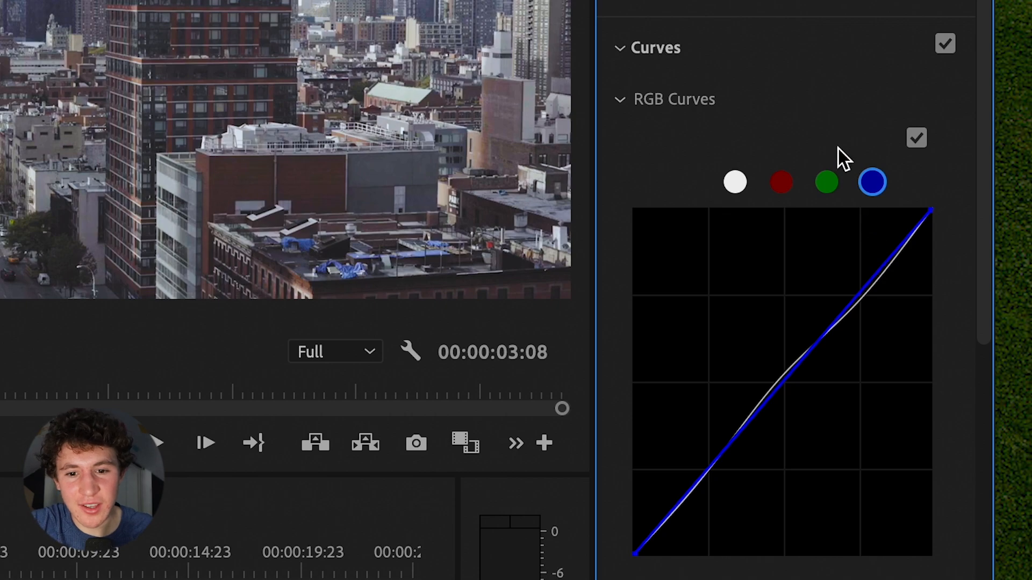
{"action": "left_click", "coordinate": [768, 49]}
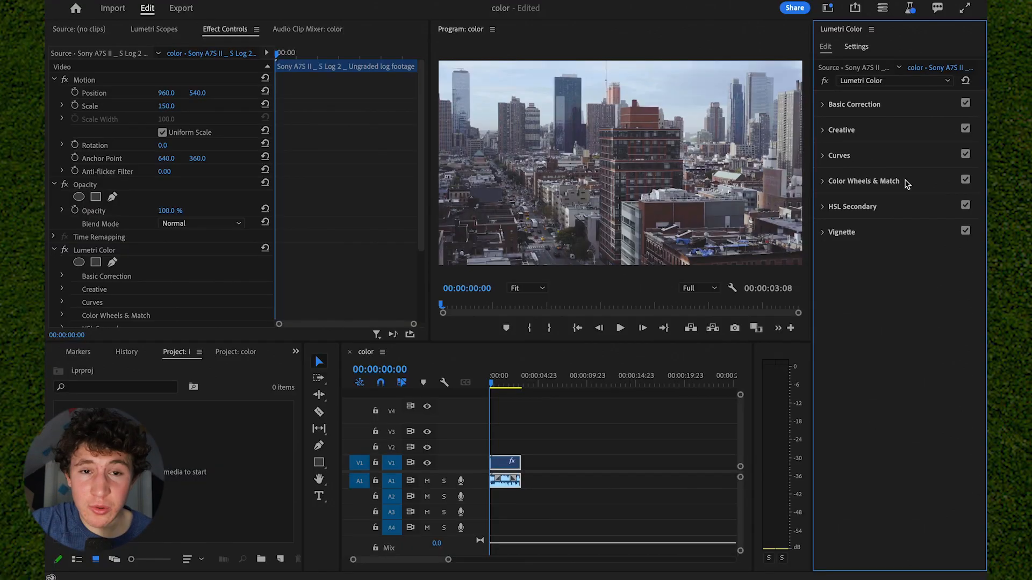
{"action": "left_click", "coordinate": [905, 181]}
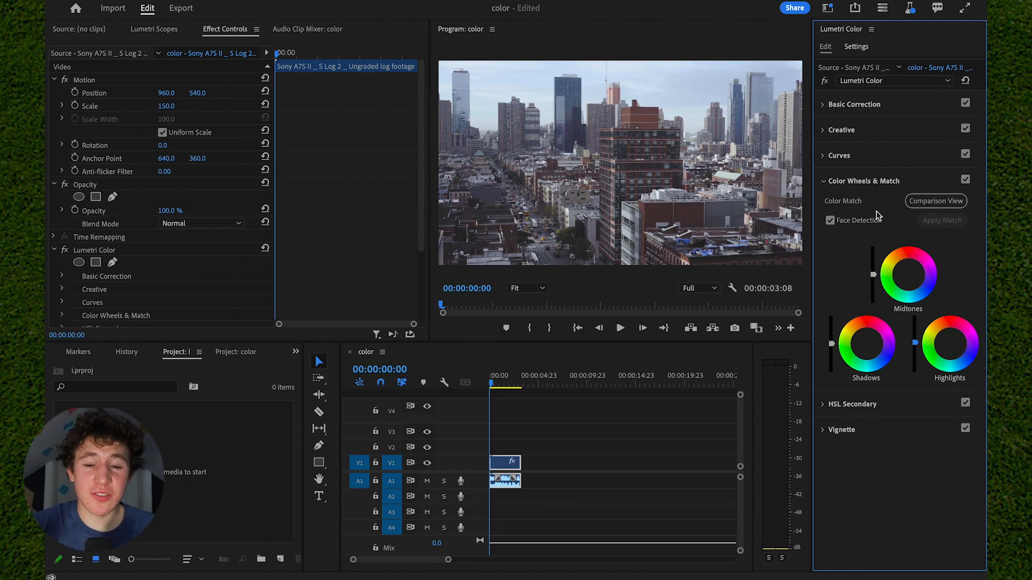
{"action": "left_click", "coordinate": [878, 182]}
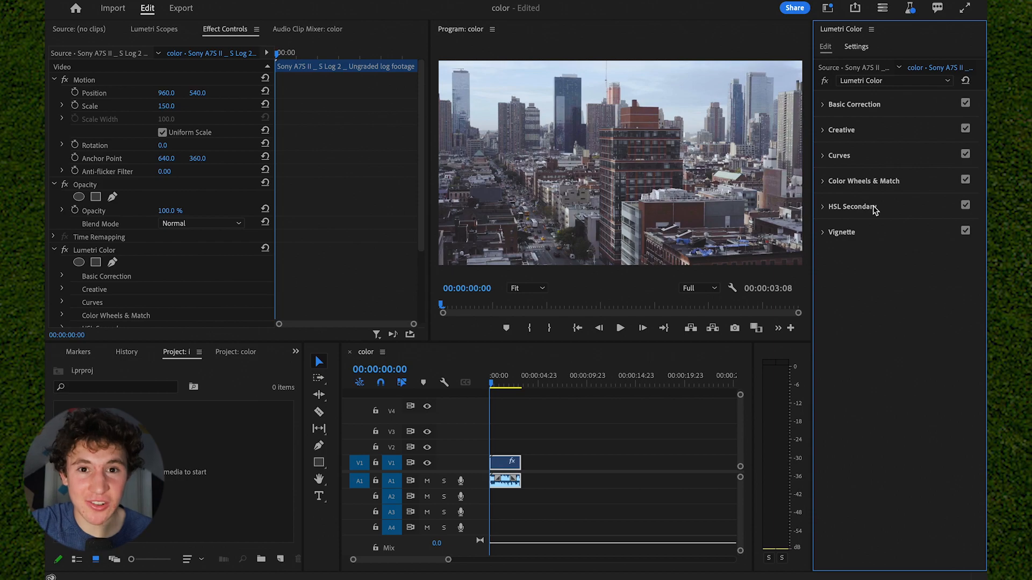
Step: Sample the reddish building facade as the HSL Secondary key colour and widen the key's saturation range
{"action": "left_click", "coordinate": [874, 208]}
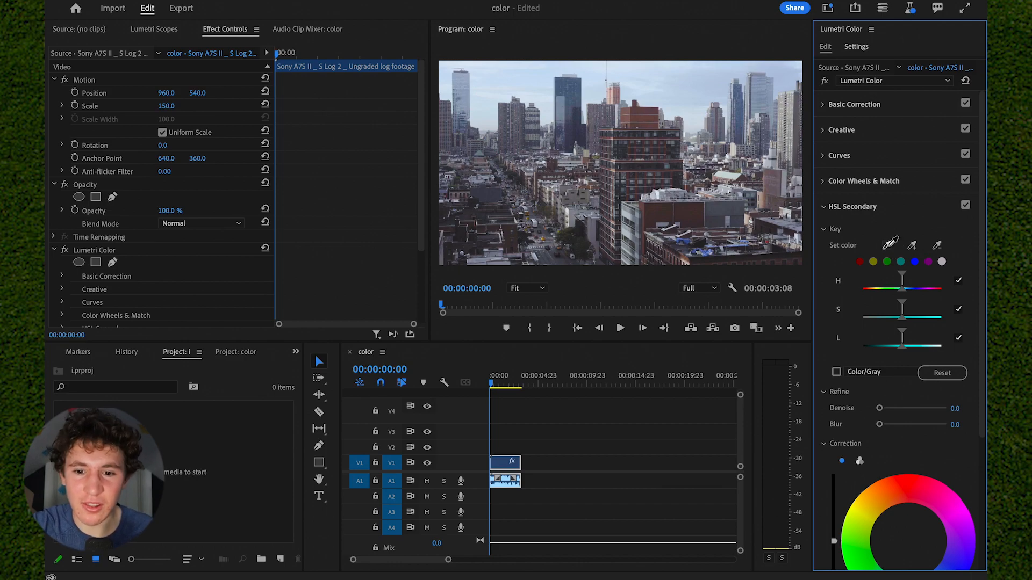
{"action": "left_click", "coordinate": [887, 246]}
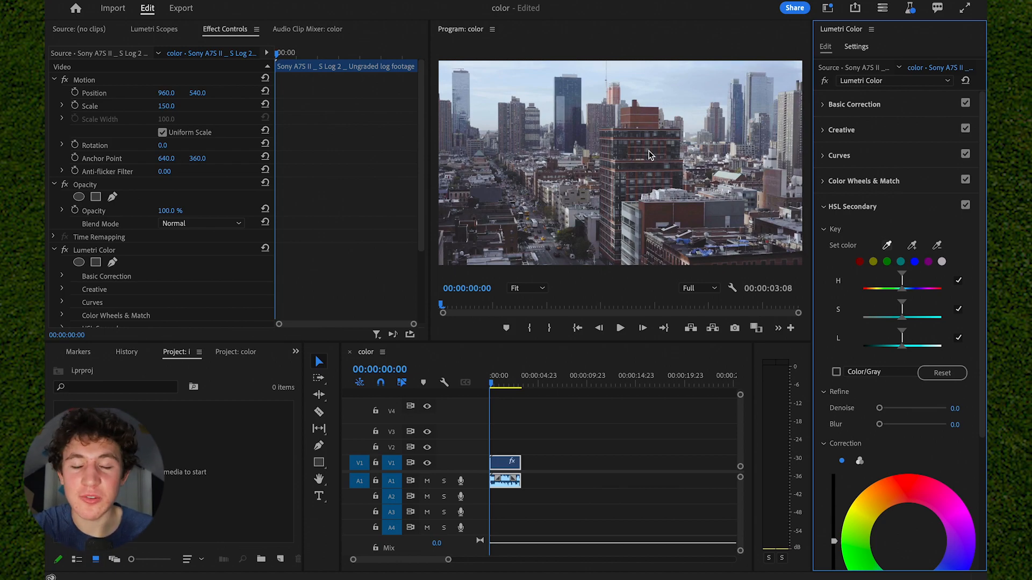
{"action": "left_click", "coordinate": [687, 215]}
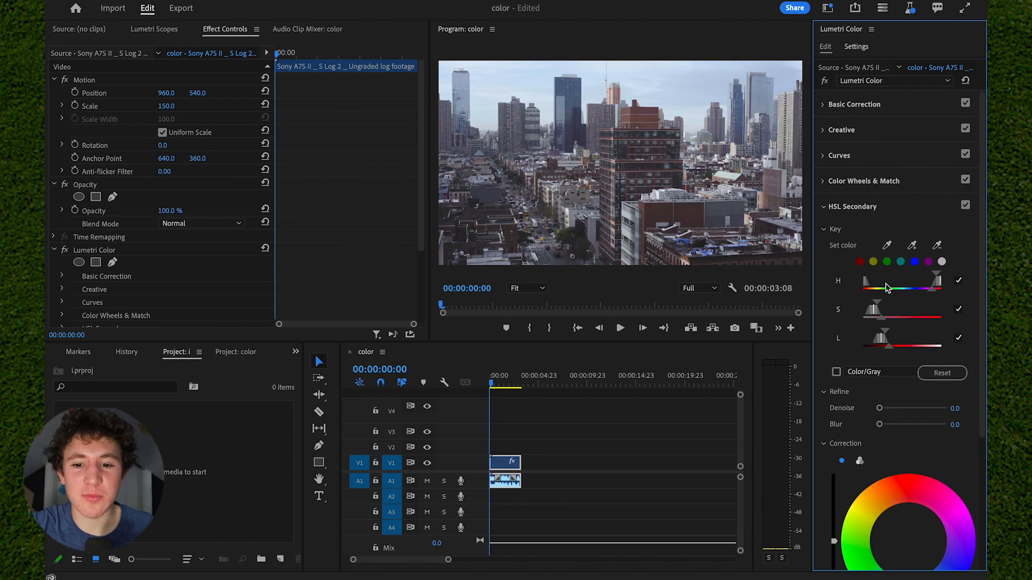
{"action": "scroll", "coordinate": [901, 335], "scroll_direction": "down", "scroll_amount": 1}
{"action": "scroll", "coordinate": [899, 331], "scroll_direction": "down", "scroll_amount": 5}
{"action": "left_click_drag", "start_coordinate": [882, 230], "coordinate": [891, 234]}
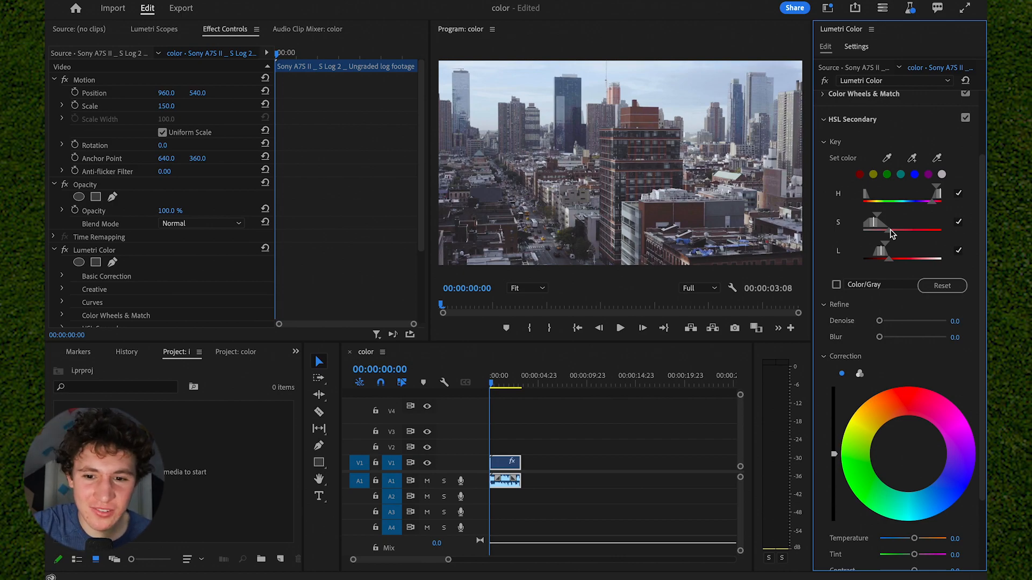
Step: In the HSL Secondary correction, set Saturation to 150.0 and Contrast to 38.9, and shift the colour wheel slightly toward red
{"action": "scroll", "coordinate": [892, 236], "scroll_direction": "down", "scroll_amount": 6}
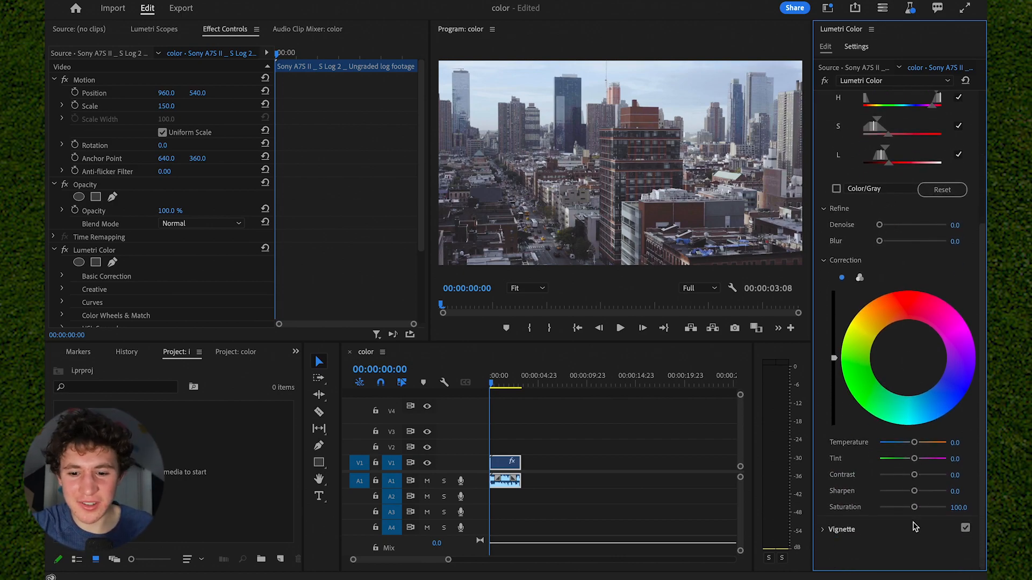
{"action": "mouse_move", "coordinate": [914, 507]}
{"action": "left_mouse_down"}
{"action": "mouse_move", "coordinate": [952, 517]}
{"action": "mouse_move", "coordinate": [915, 516]}
{"action": "mouse_move", "coordinate": [929, 518]}
{"action": "mouse_move", "coordinate": [921, 511]}
{"action": "mouse_move", "coordinate": [956, 508]}
{"action": "mouse_move", "coordinate": [870, 515]}
{"action": "mouse_move", "coordinate": [958, 509]}
{"action": "mouse_move", "coordinate": [913, 508]}
{"action": "mouse_move", "coordinate": [929, 508]}
{"action": "left_mouse_up"}
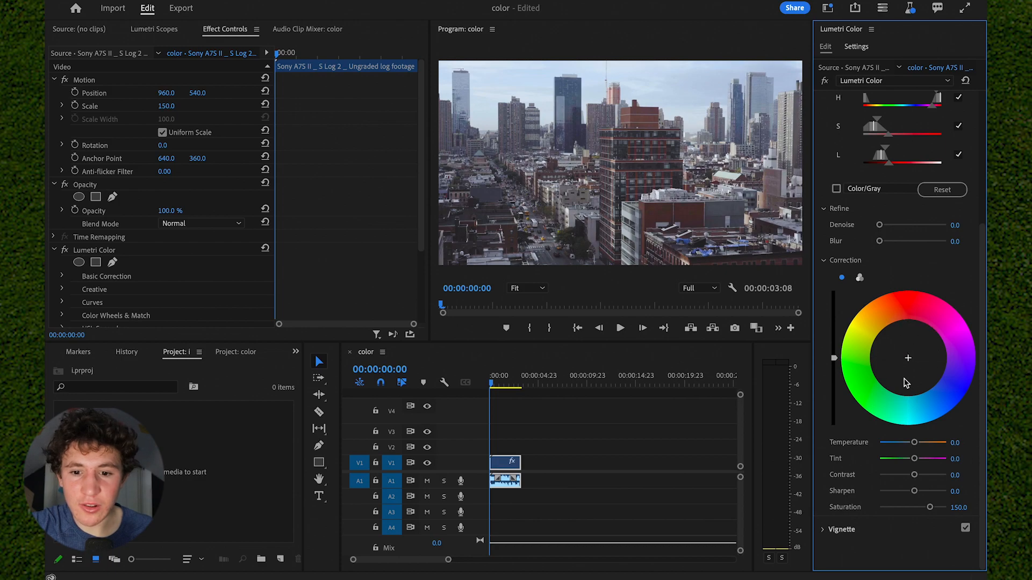
{"action": "mouse_move", "coordinate": [908, 359]}
{"action": "left_mouse_down"}
{"action": "mouse_move", "coordinate": [907, 349]}
{"action": "mouse_move", "coordinate": [915, 368]}
{"action": "mouse_move", "coordinate": [908, 349]}
{"action": "left_mouse_up"}
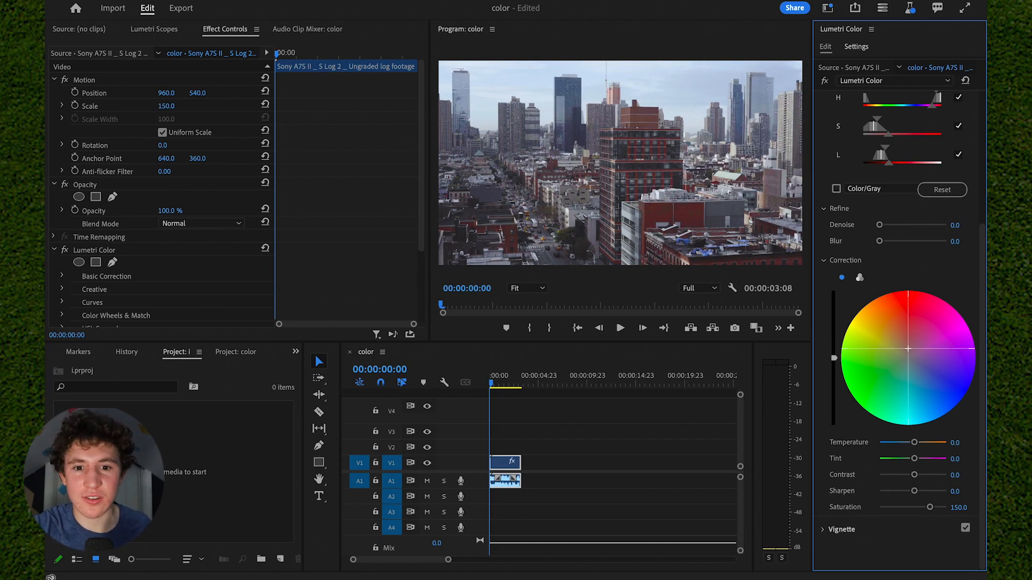
{"action": "left_click_drag", "start_coordinate": [908, 349], "coordinate": [908, 349]}
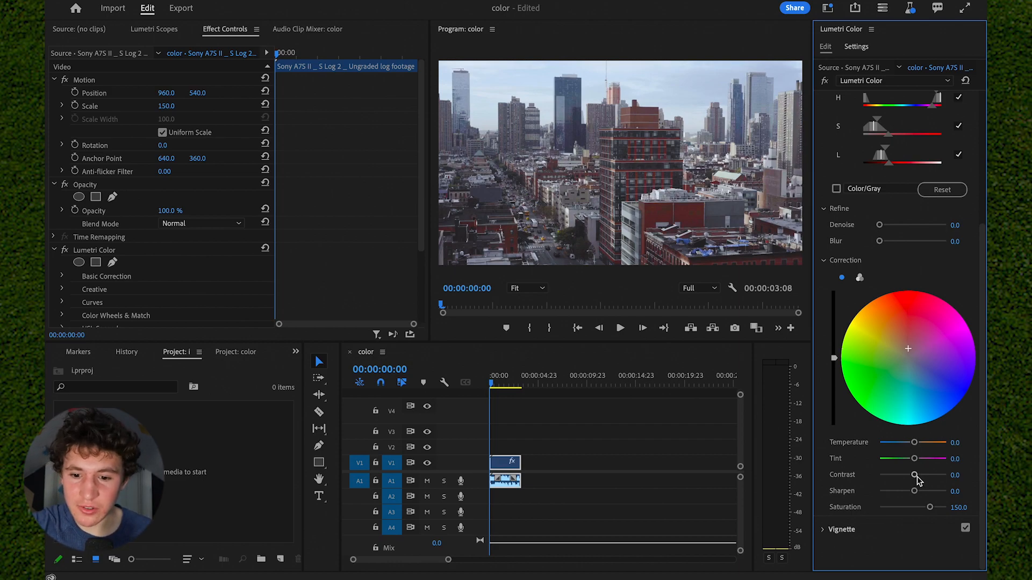
{"action": "left_click_drag", "start_coordinate": [914, 475], "coordinate": [920, 478]}
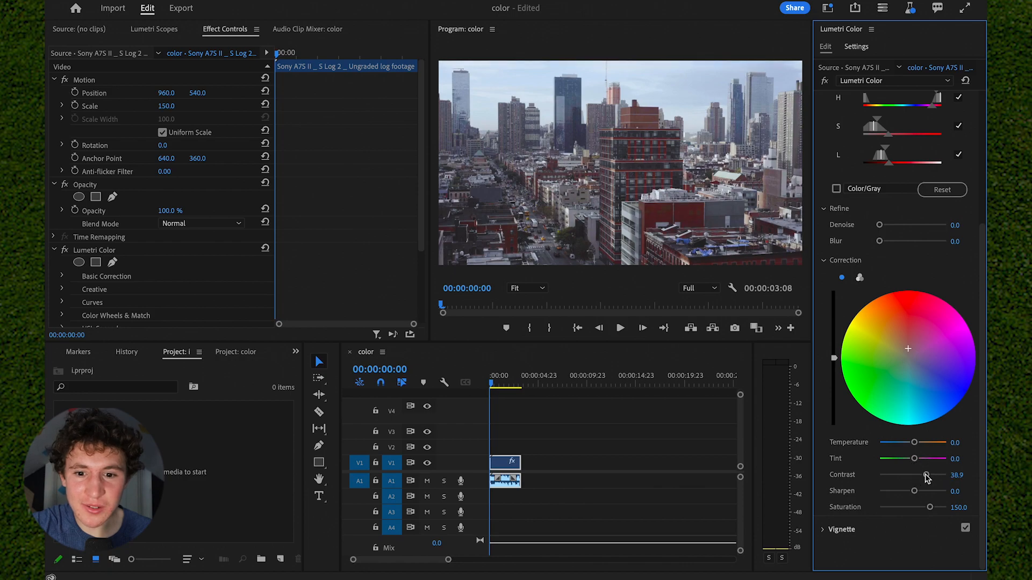
{"action": "scroll", "coordinate": [933, 281], "scroll_direction": "up", "scroll_amount": 3}
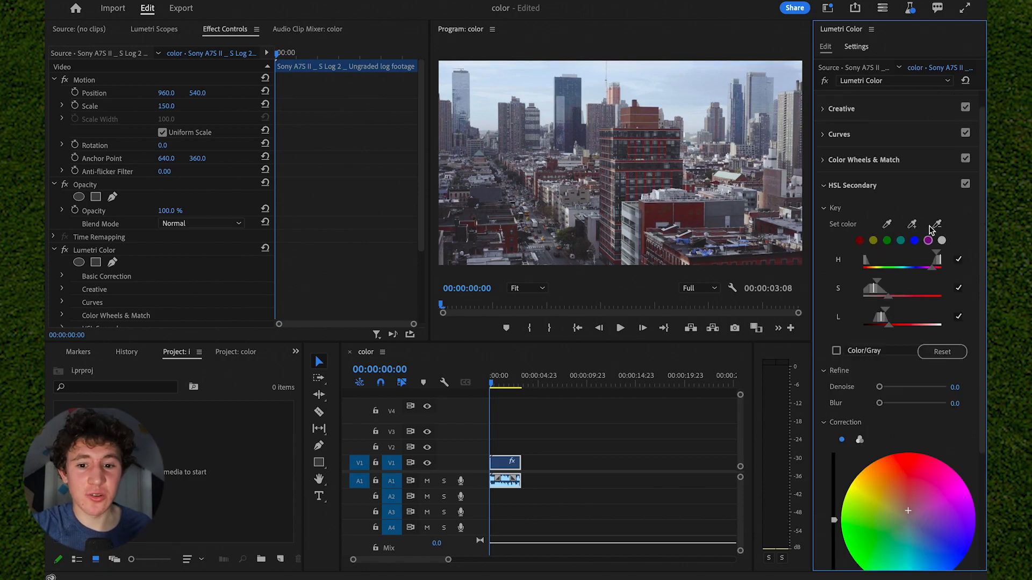
{"action": "scroll", "coordinate": [906, 276], "scroll_direction": "down", "scroll_amount": 2}
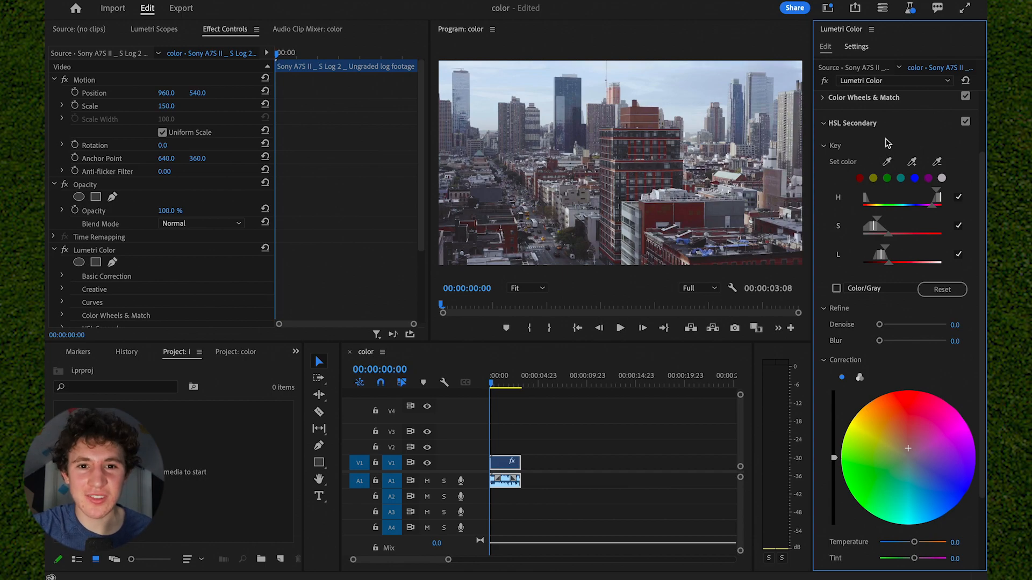
{"action": "scroll", "coordinate": [873, 183], "scroll_direction": "up", "scroll_amount": 2}
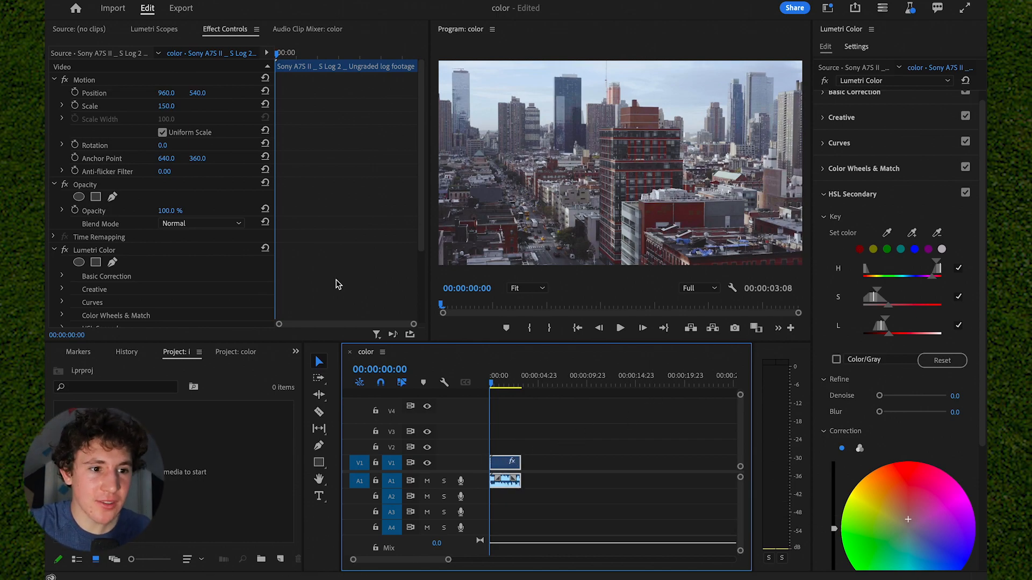
Step: Look over the correction sections of the Lumetri Color effect in Effect Controls
{"action": "left_click", "coordinate": [228, 32]}
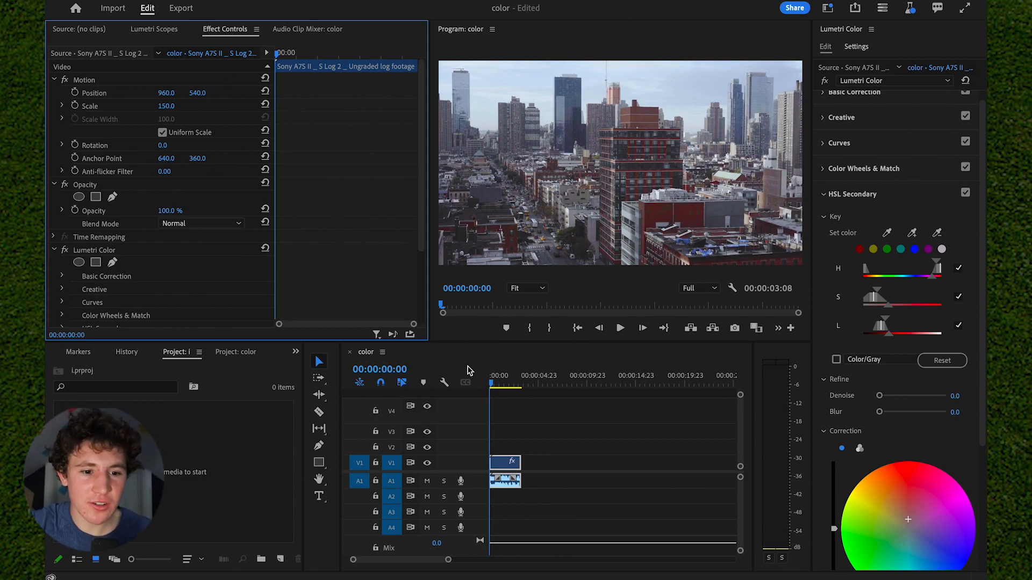
{"action": "left_click", "coordinate": [827, 9]}
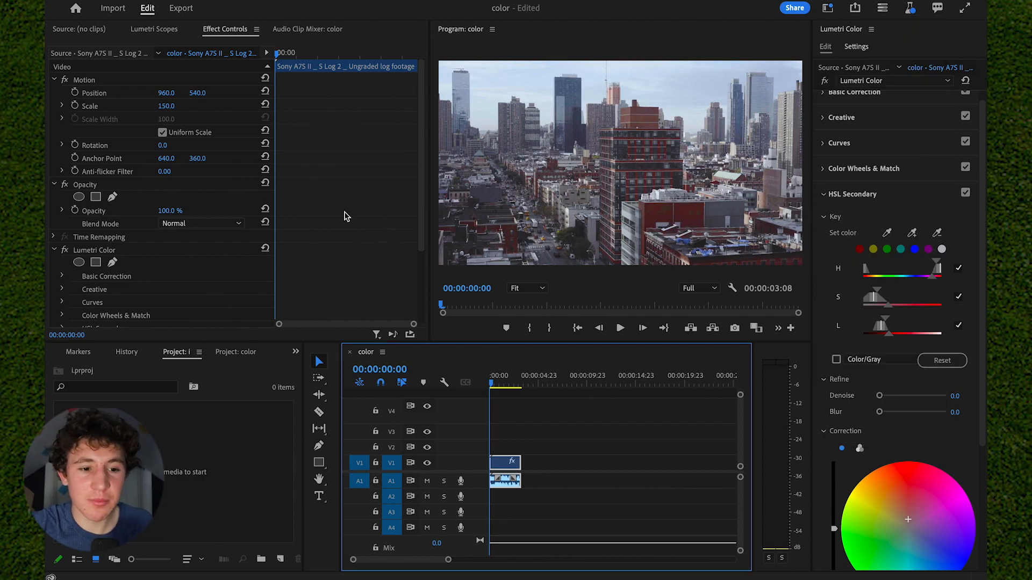
{"action": "scroll", "coordinate": [344, 216], "scroll_direction": "down", "scroll_amount": 6}
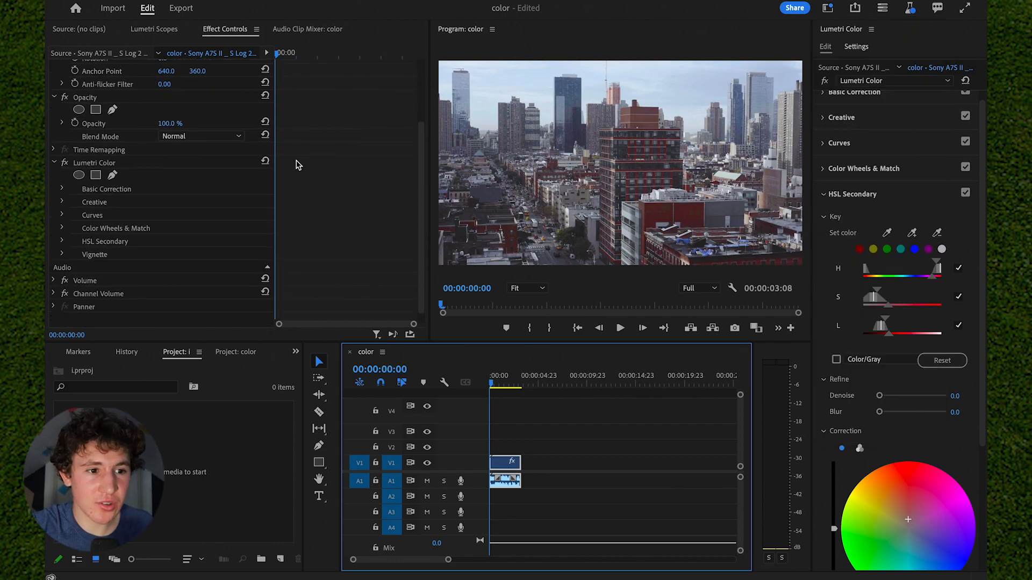
{"action": "scroll", "coordinate": [298, 165], "scroll_direction": "down", "scroll_amount": 1}
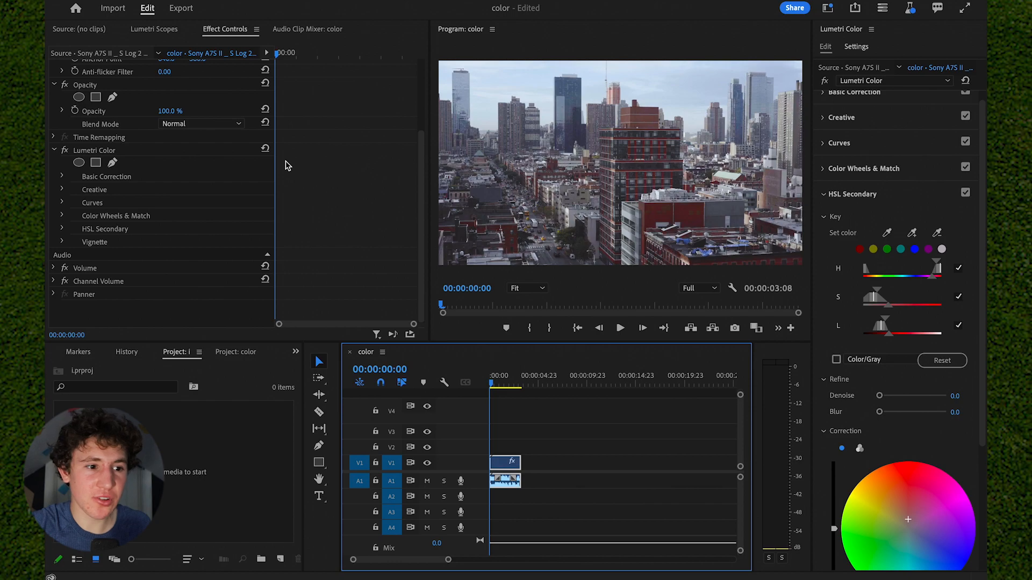
{"action": "left_click", "coordinate": [197, 153]}
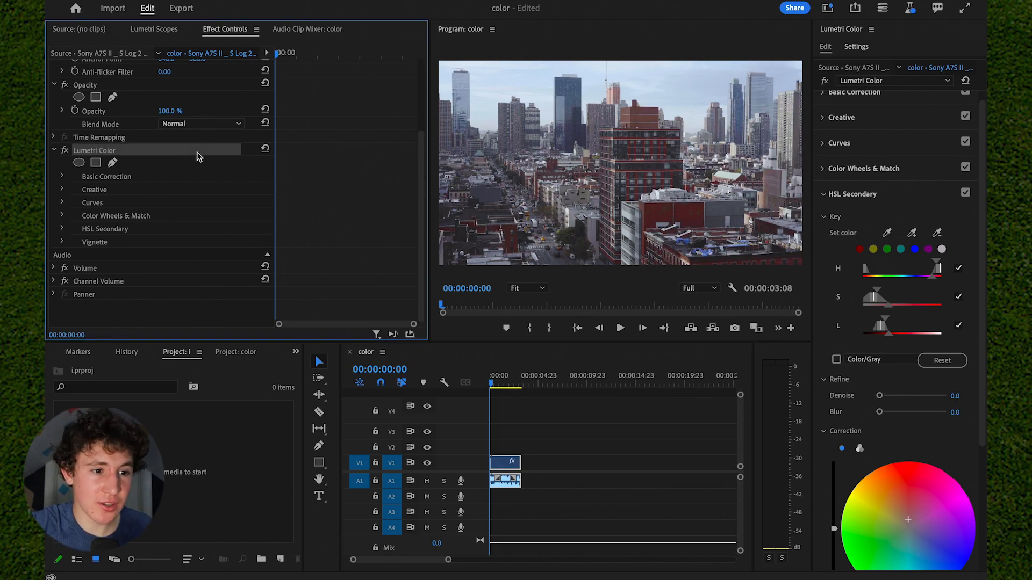
Step: Open the Lumetri Scopes for the clip and display the Vectorscope YUV beside the Waveform (RGB)
{"action": "left_click", "coordinate": [155, 29]}
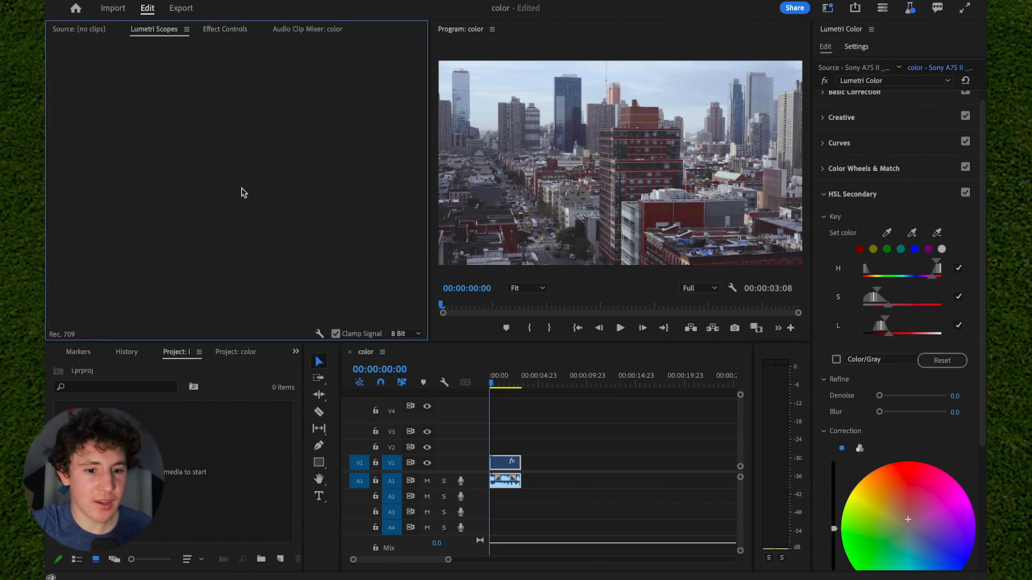
{"action": "left_click", "coordinate": [503, 461]}
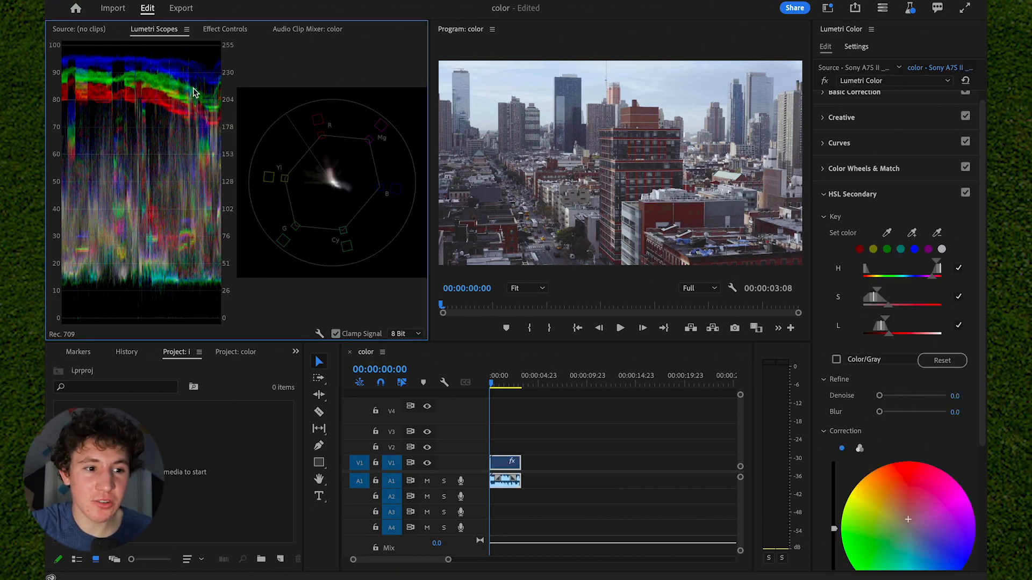
{"action": "right_click", "coordinate": [167, 156]}
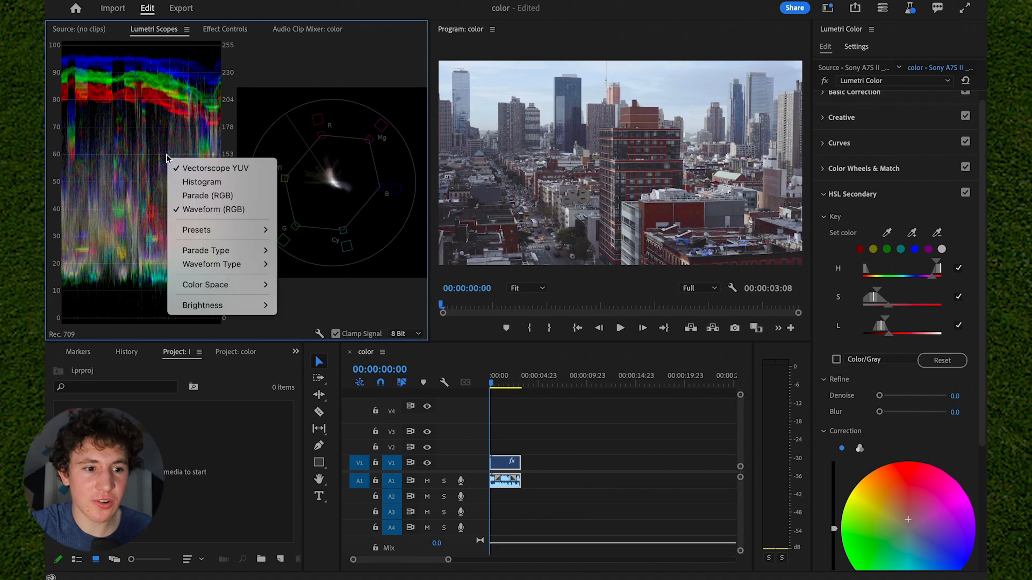
{"action": "left_click", "coordinate": [213, 212]}
{"action": "right_click", "coordinate": [181, 160]}
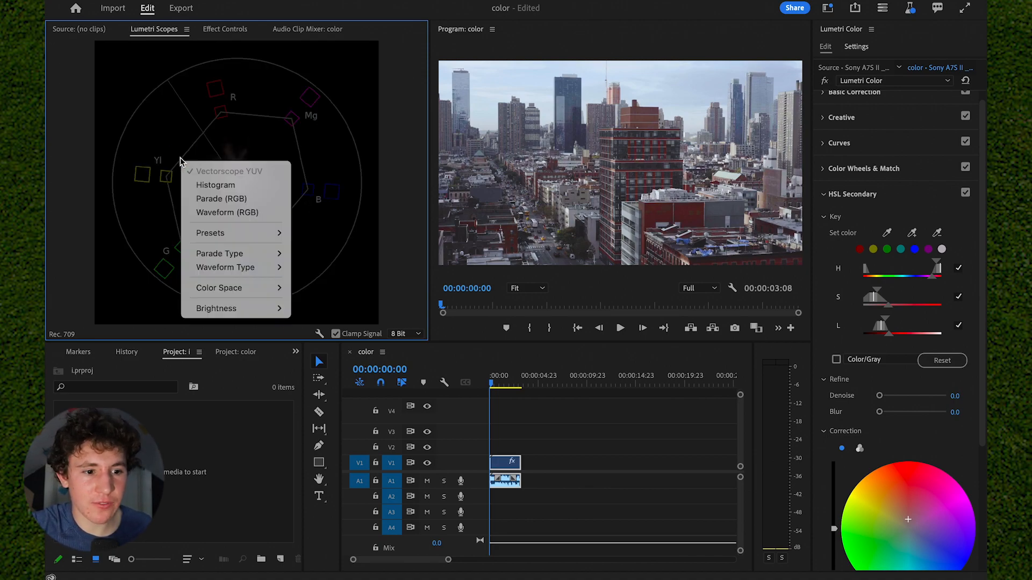
{"action": "left_click", "coordinate": [222, 213]}
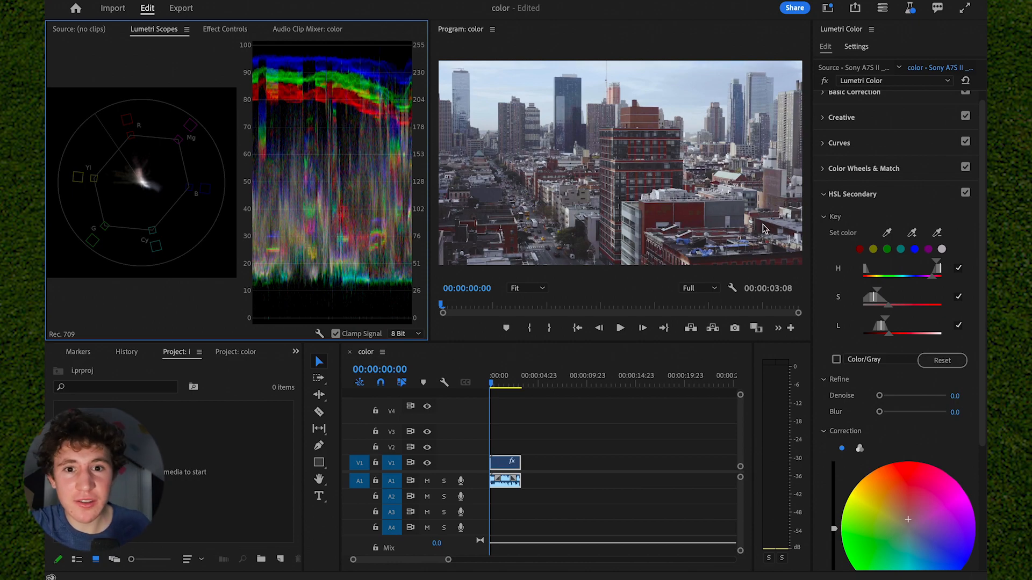
Step: In Basic Correction, test Exposure at its 5.0 maximum and settle on 1.4
{"action": "scroll", "coordinate": [903, 156], "scroll_direction": "up", "scroll_amount": 1}
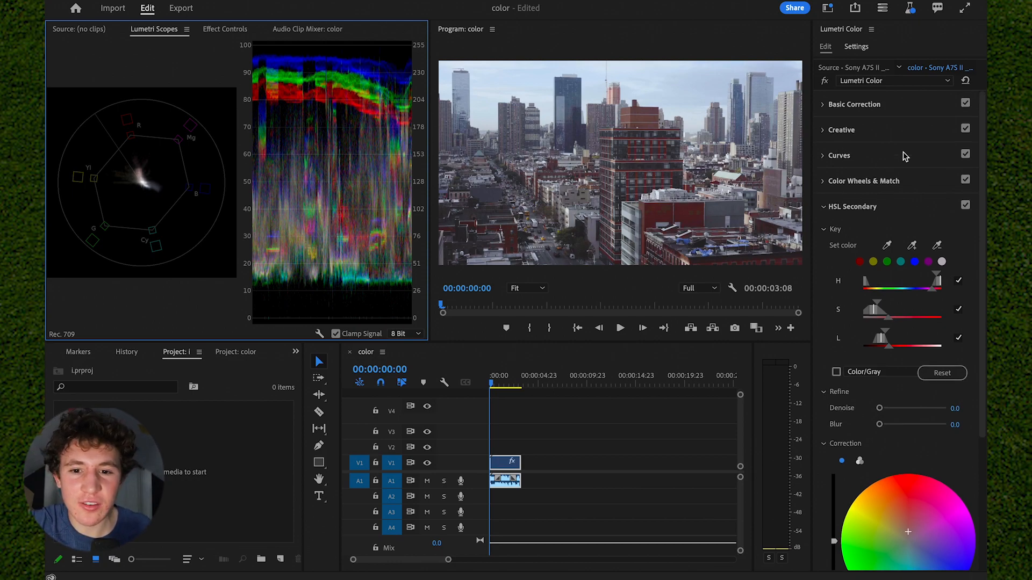
{"action": "left_click", "coordinate": [916, 106]}
{"action": "left_click_drag", "start_coordinate": [925, 285], "coordinate": [967, 285]}
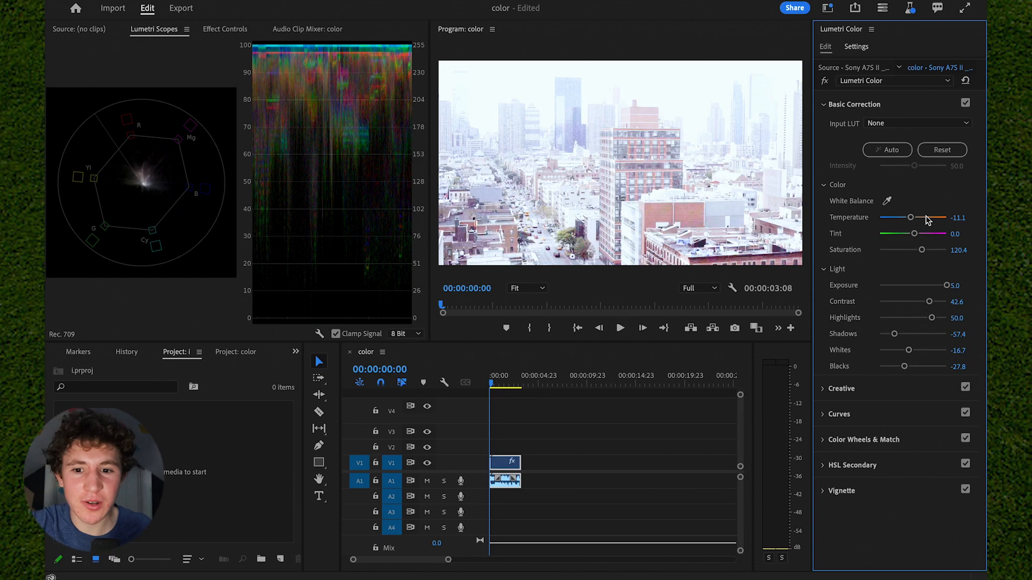
{"action": "left_click_drag", "start_coordinate": [946, 287], "coordinate": [922, 284]}
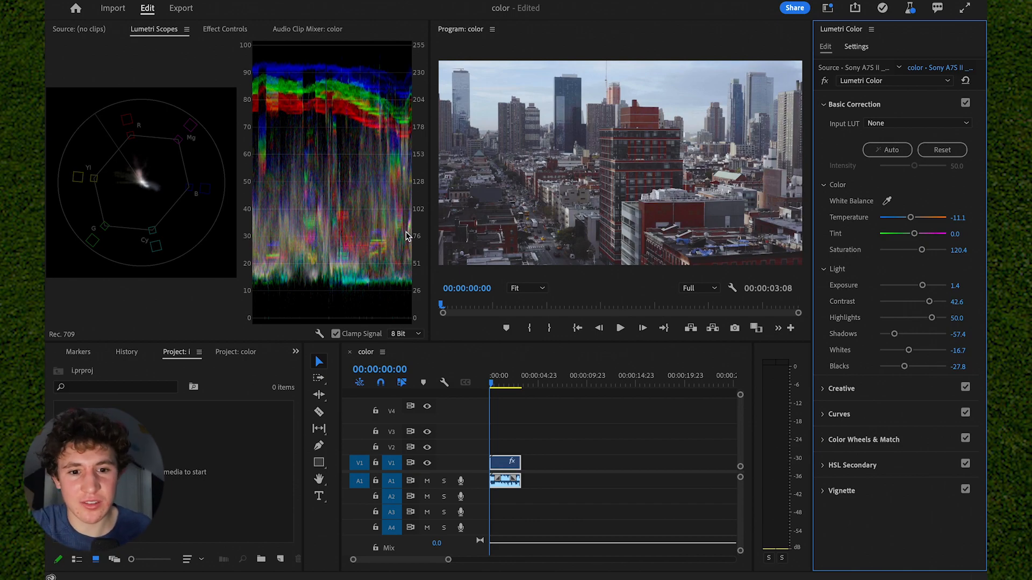
Step: Try Shadows at 61.1 and Whites at -74.1 in Basic Correction, and undo both changes
{"action": "mouse_move", "coordinate": [887, 347]}
{"action": "left_mouse_down"}
{"action": "mouse_move", "coordinate": [937, 343]}
{"action": "mouse_move", "coordinate": [888, 352]}
{"action": "left_mouse_up"}
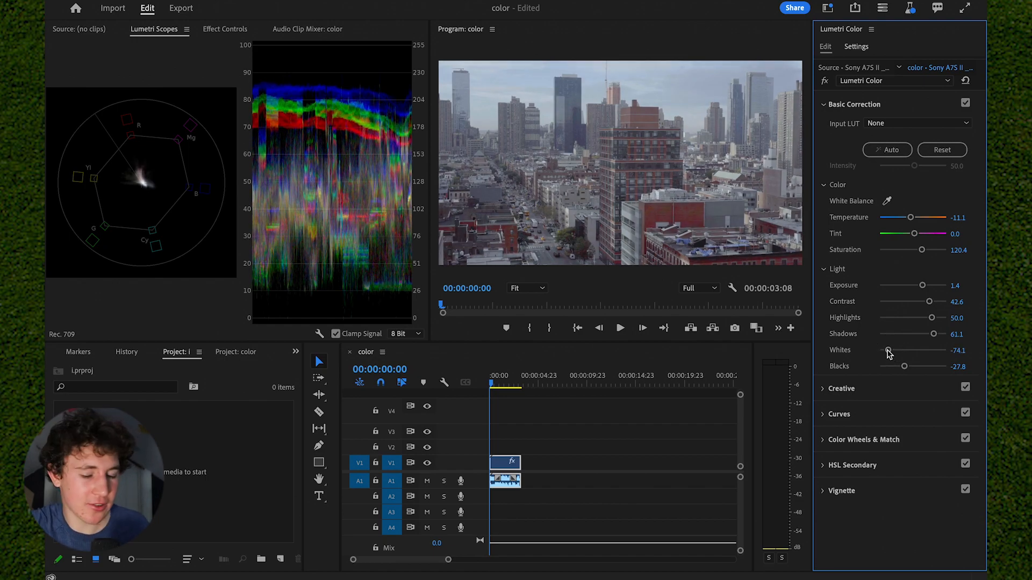
{"action": "key", "text": "ctrl+z"}
{"action": "key", "text": "ctrl+z"}
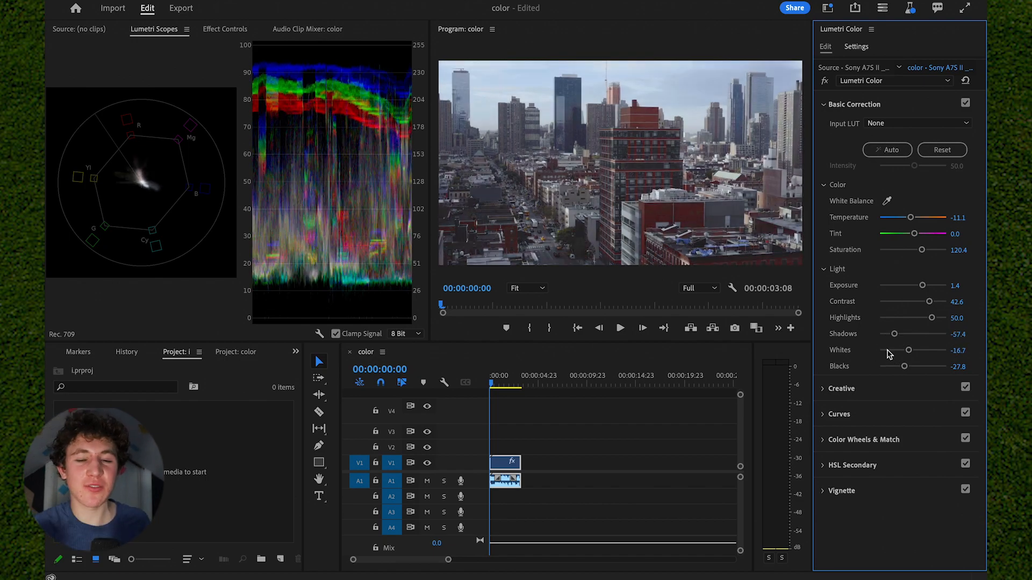
Step: Darken the frame edges with a vignette, setting Amount to -1.2 and Feather to 76.9
{"action": "left_click", "coordinate": [877, 489]}
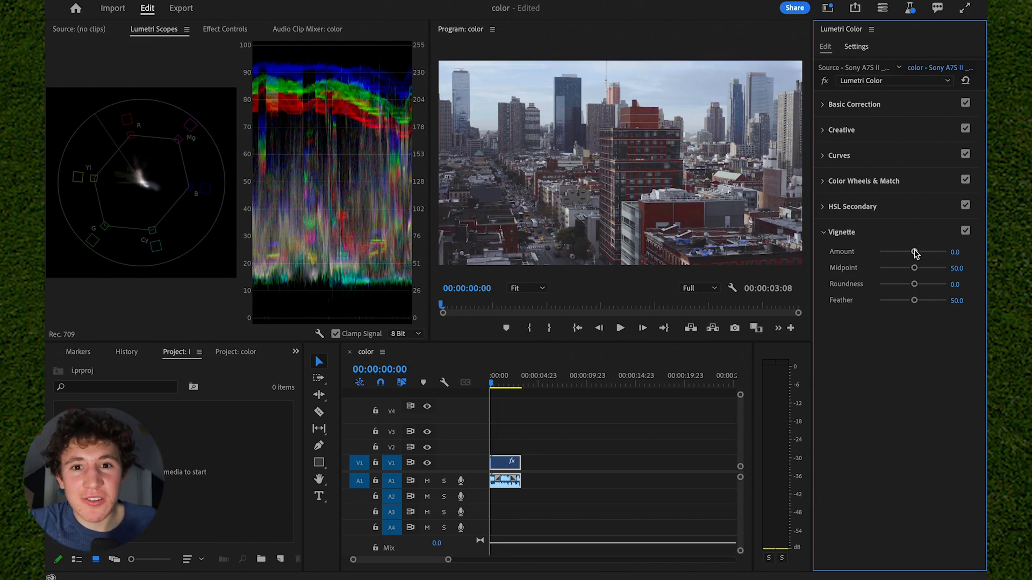
{"action": "left_click_drag", "start_coordinate": [915, 254], "coordinate": [927, 254]}
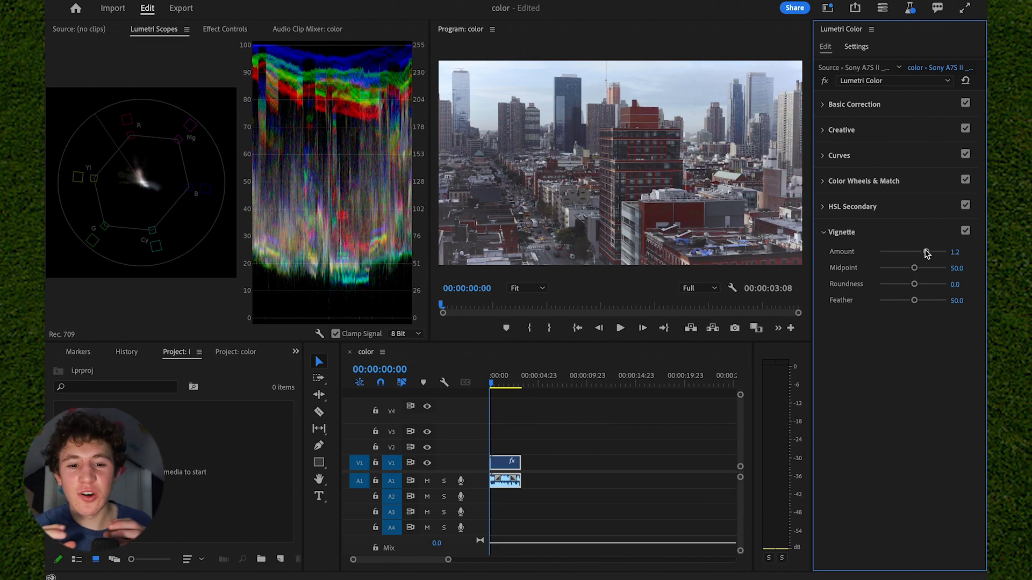
{"action": "left_click_drag", "start_coordinate": [927, 254], "coordinate": [904, 254]}
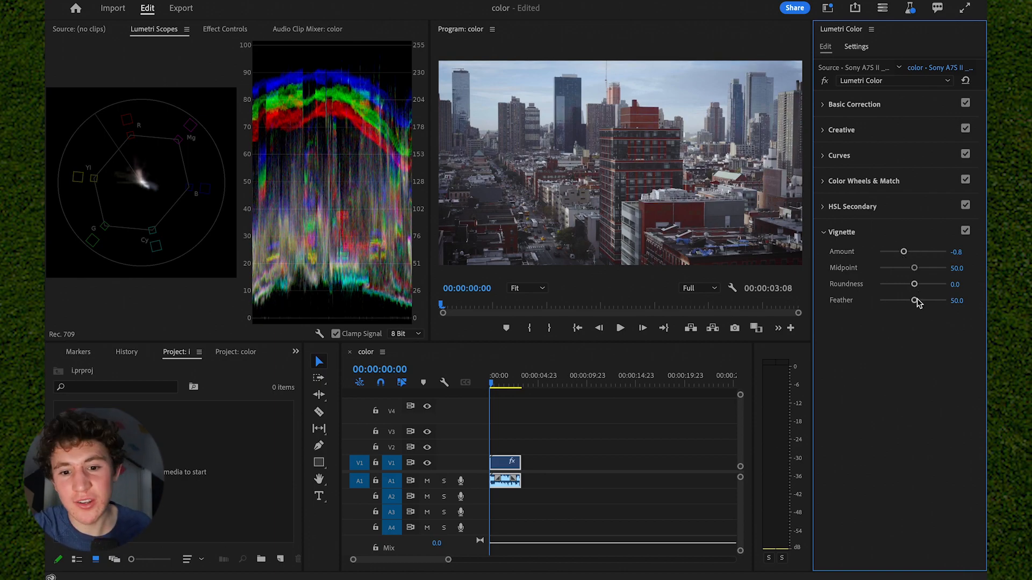
{"action": "left_click_drag", "start_coordinate": [914, 300], "coordinate": [880, 302]}
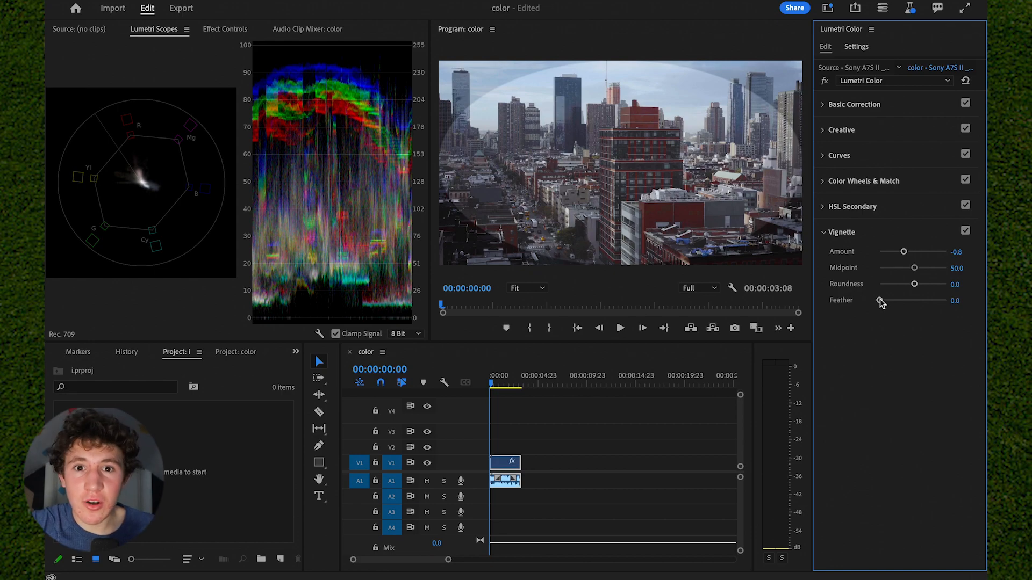
{"action": "left_click_drag", "start_coordinate": [880, 302], "coordinate": [928, 301]}
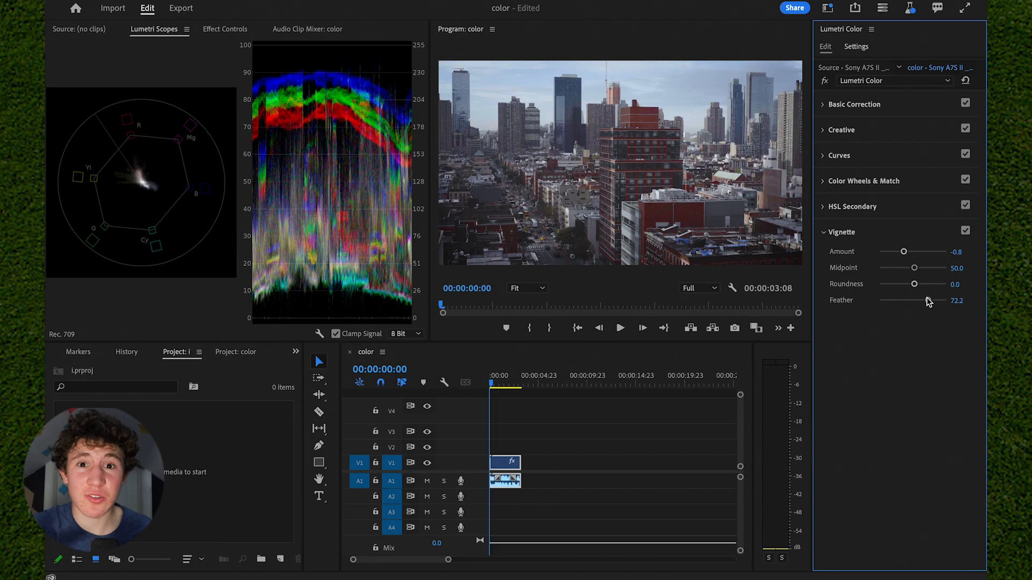
{"action": "left_click_drag", "start_coordinate": [903, 251], "coordinate": [872, 253]}
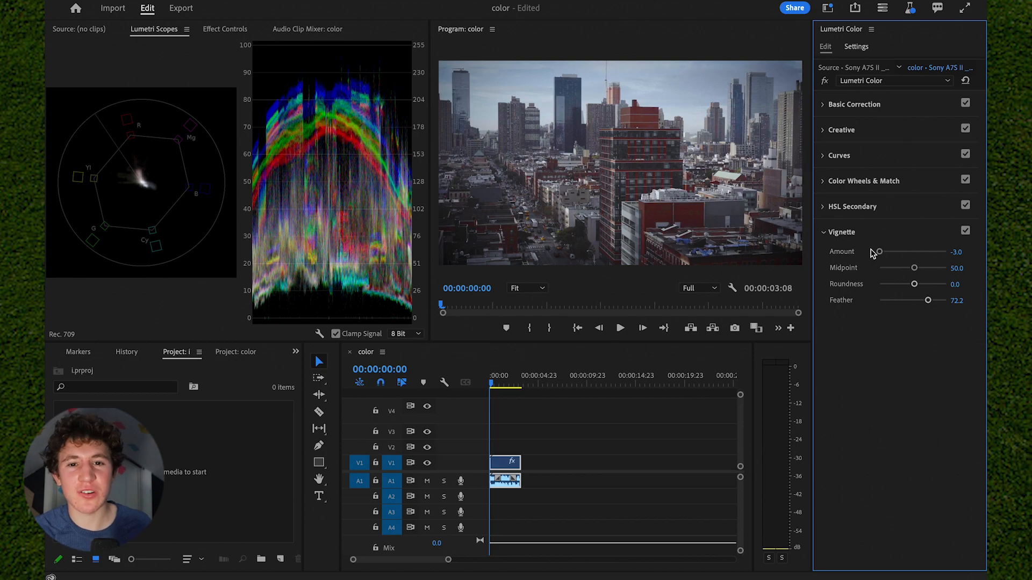
{"action": "left_click_drag", "start_coordinate": [880, 253], "coordinate": [900, 253]}
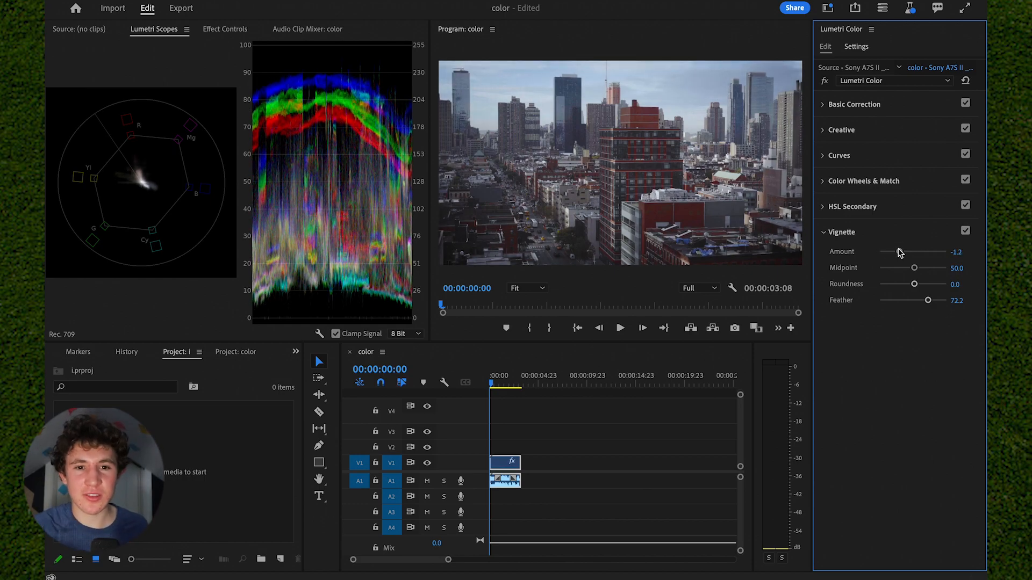
{"action": "left_click_drag", "start_coordinate": [927, 301], "coordinate": [930, 301]}
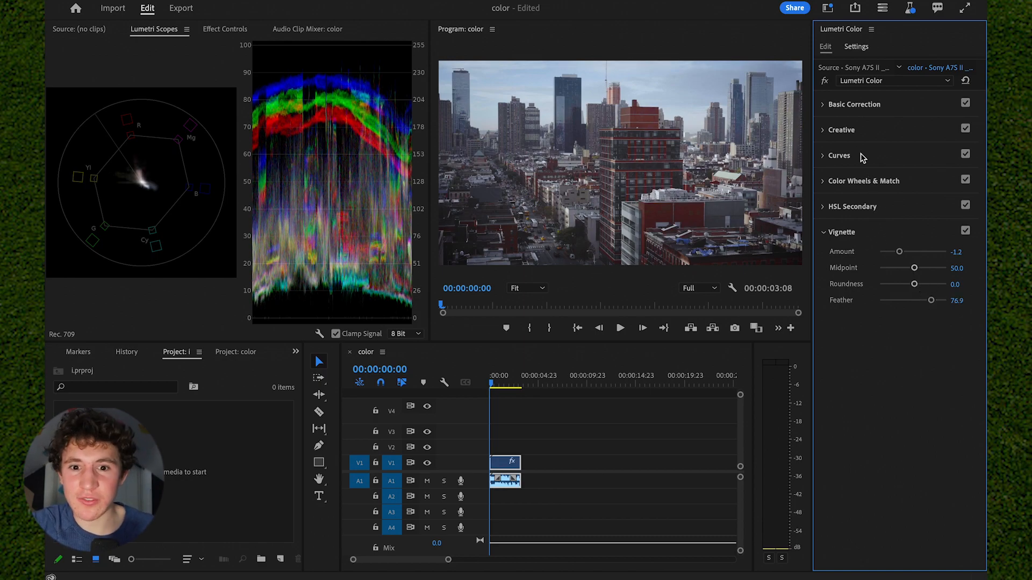
Step: Compare the clip with and without the grade by switching the Lumetri Color effect off and back on
{"action": "left_click", "coordinate": [827, 83]}
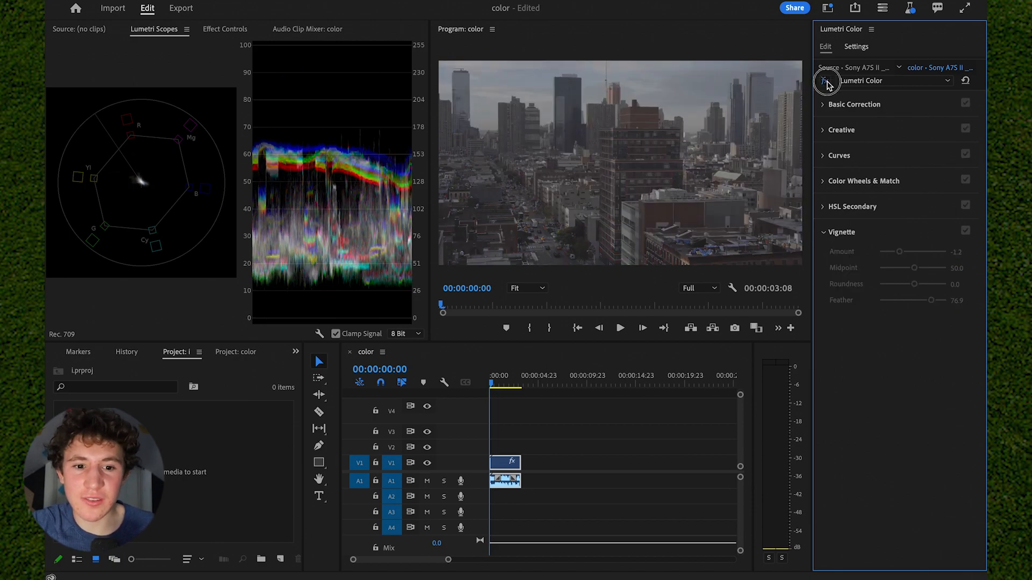
{"action": "left_click", "coordinate": [826, 82]}
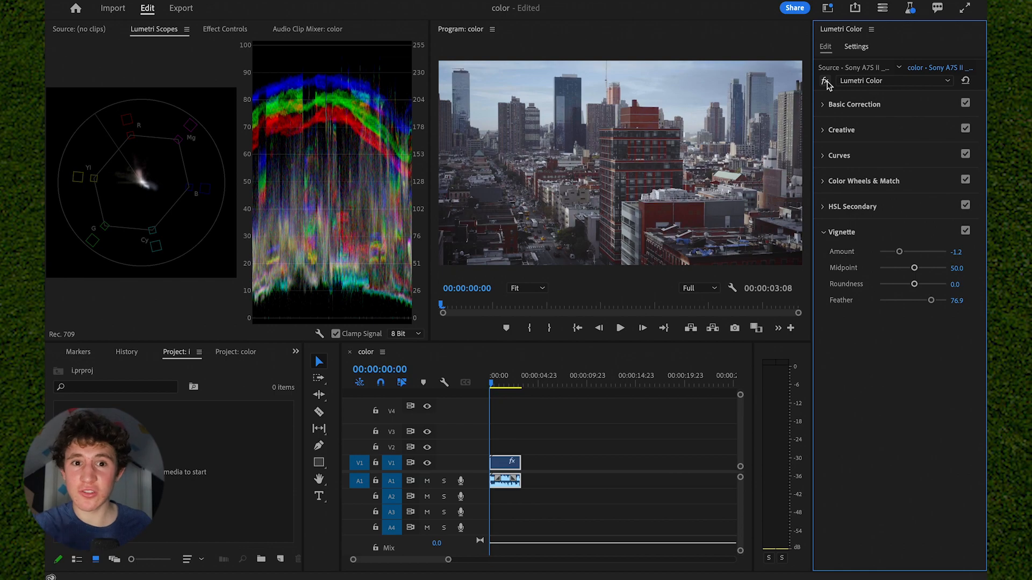